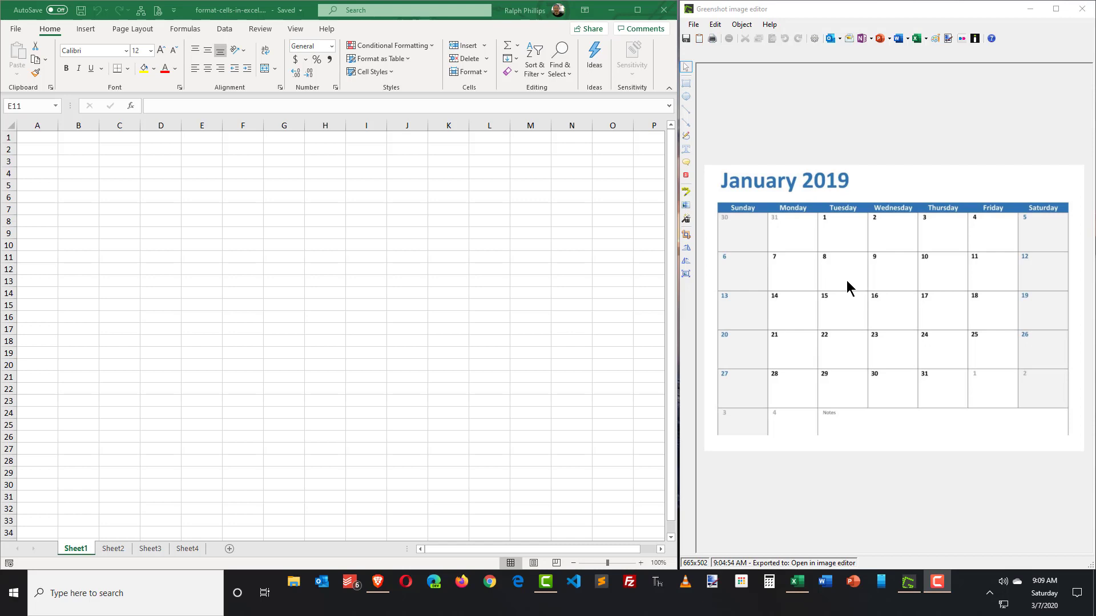
Select A1:G1 and merge them into one centred cell.
click(119, 209)
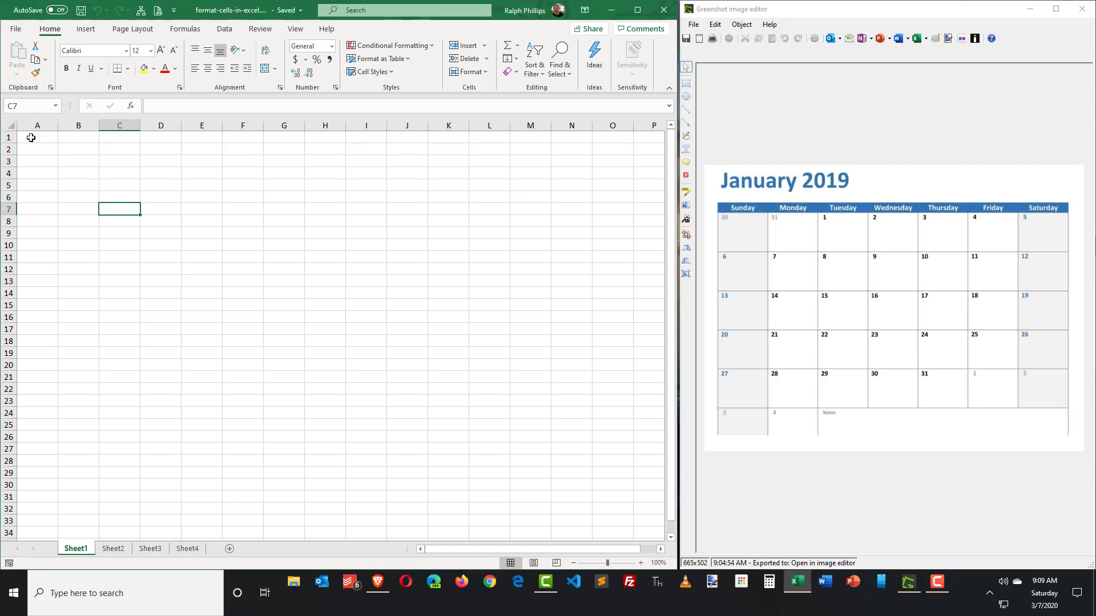
drag(30, 138, 282, 140)
click(63, 178)
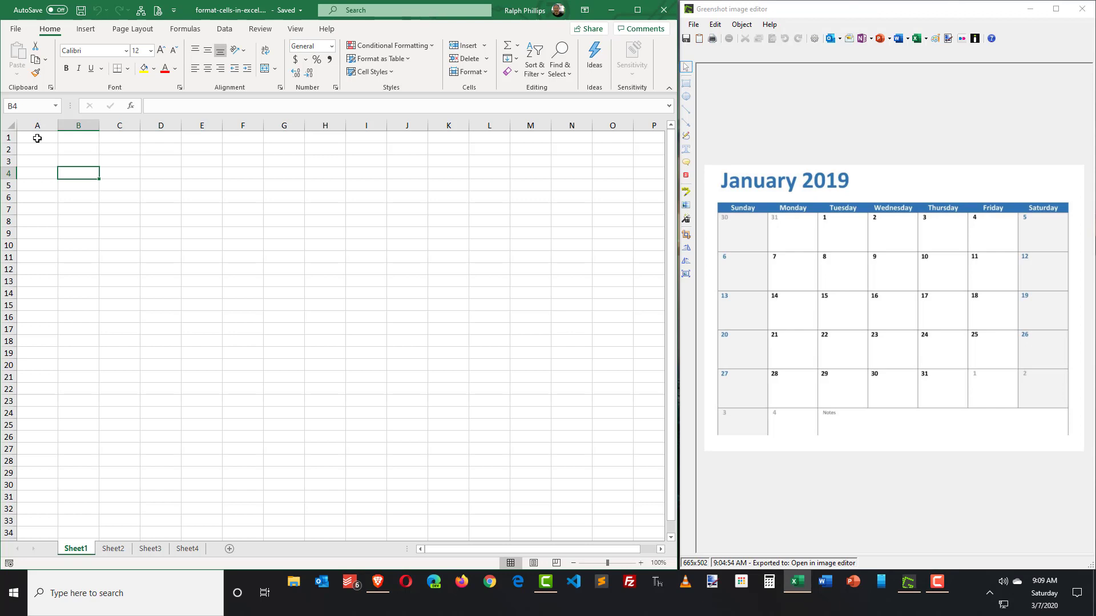
drag(38, 138, 283, 138)
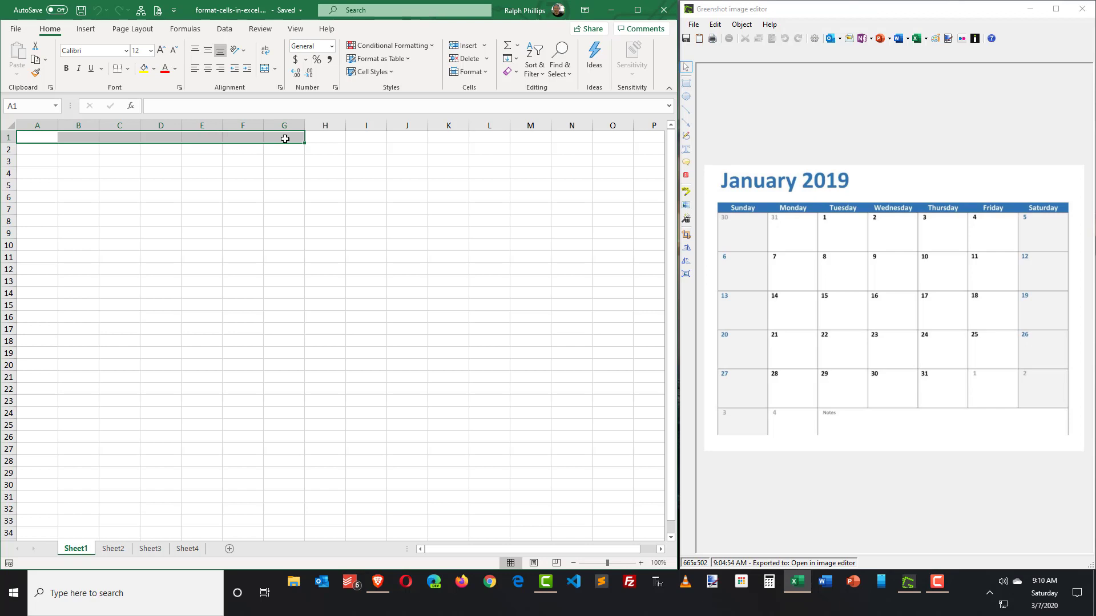
click(265, 69)
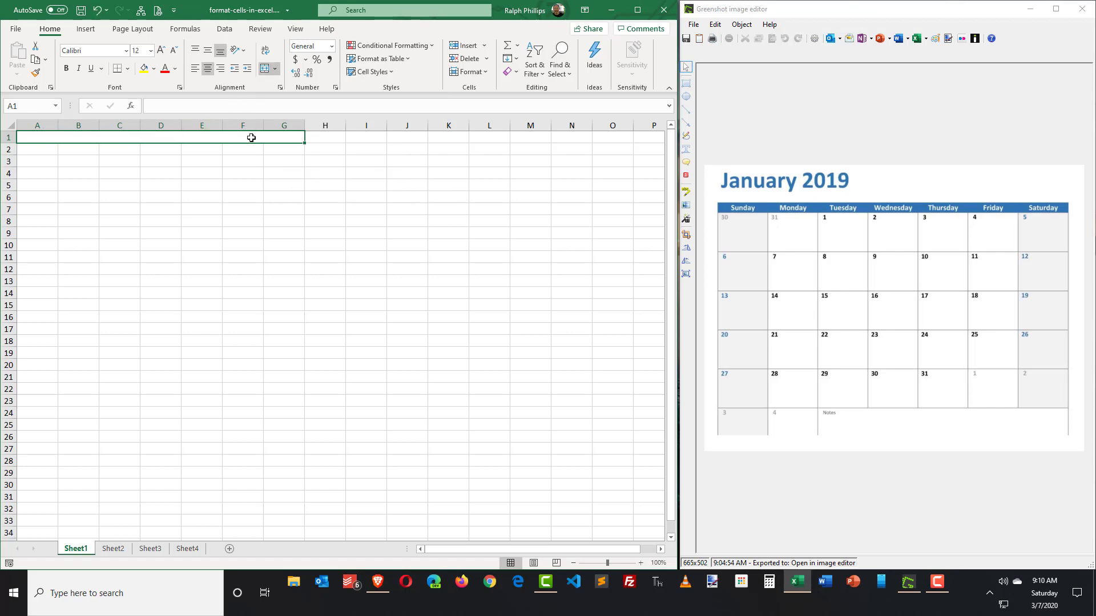
Enter 'March 2020' as the title in the merged cell.
click(166, 181)
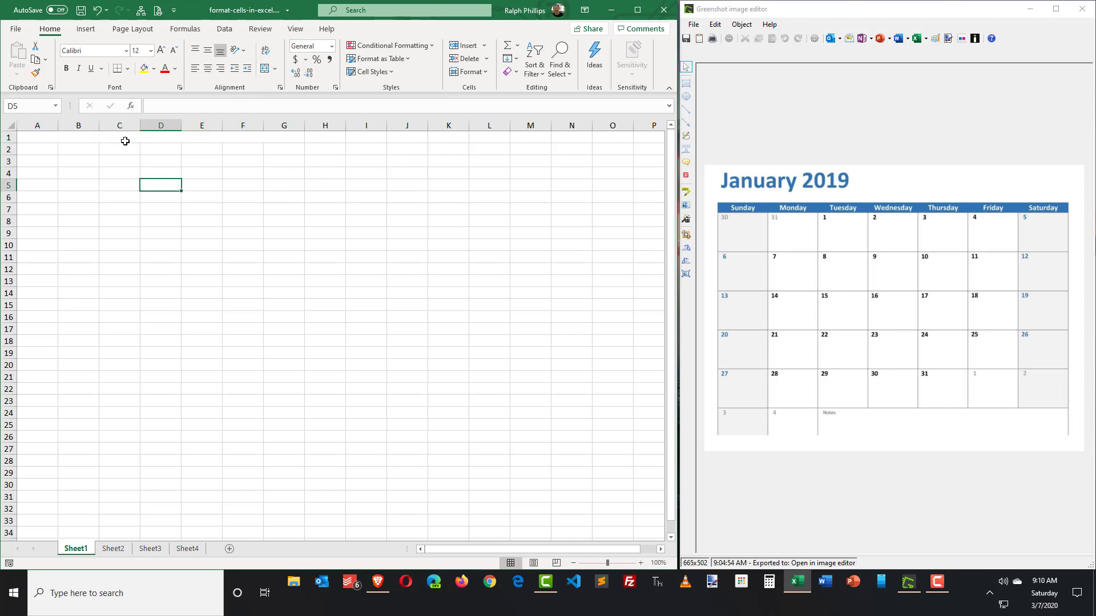
click(121, 137)
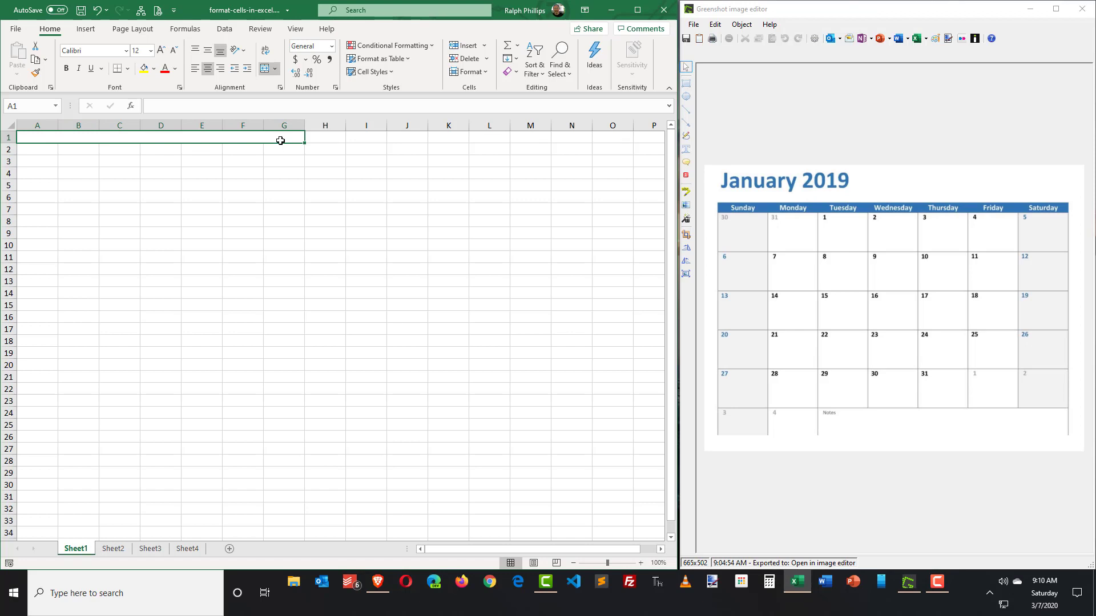
click(92, 184)
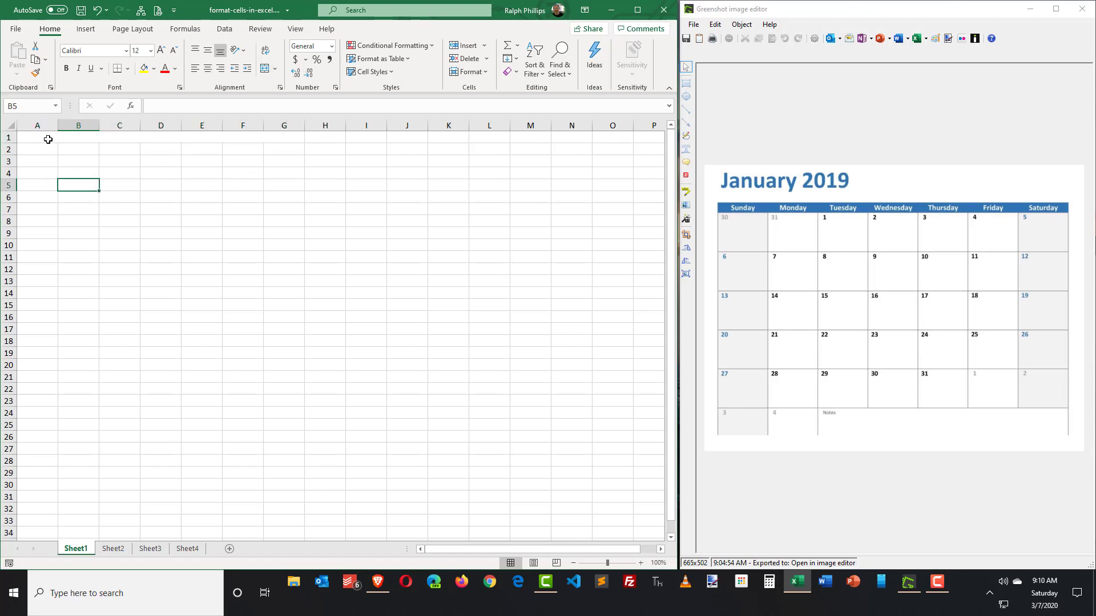
click(47, 140)
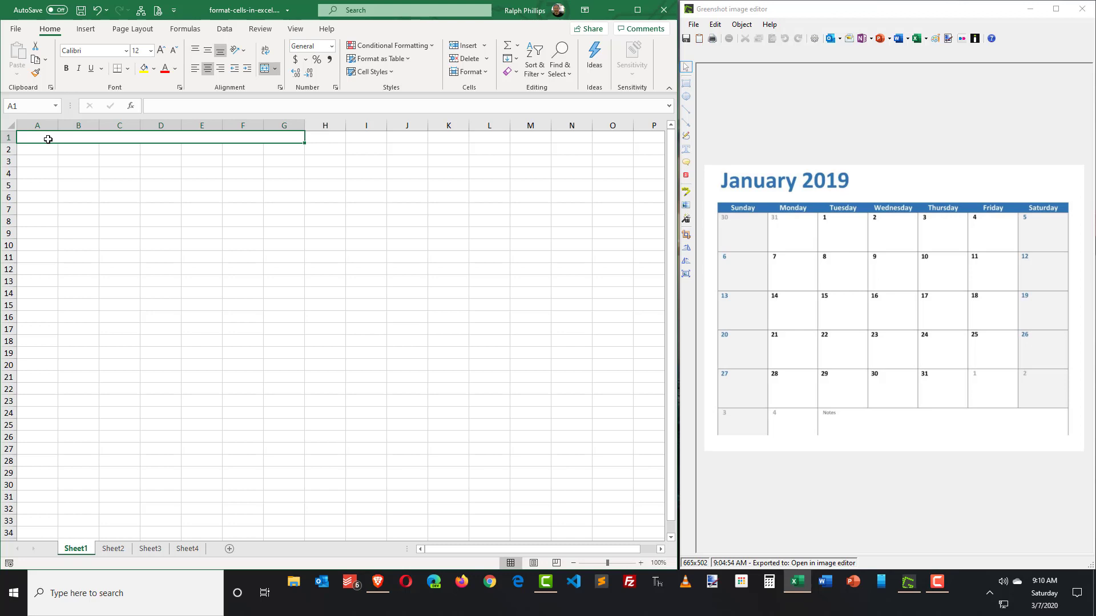
text(Marc)
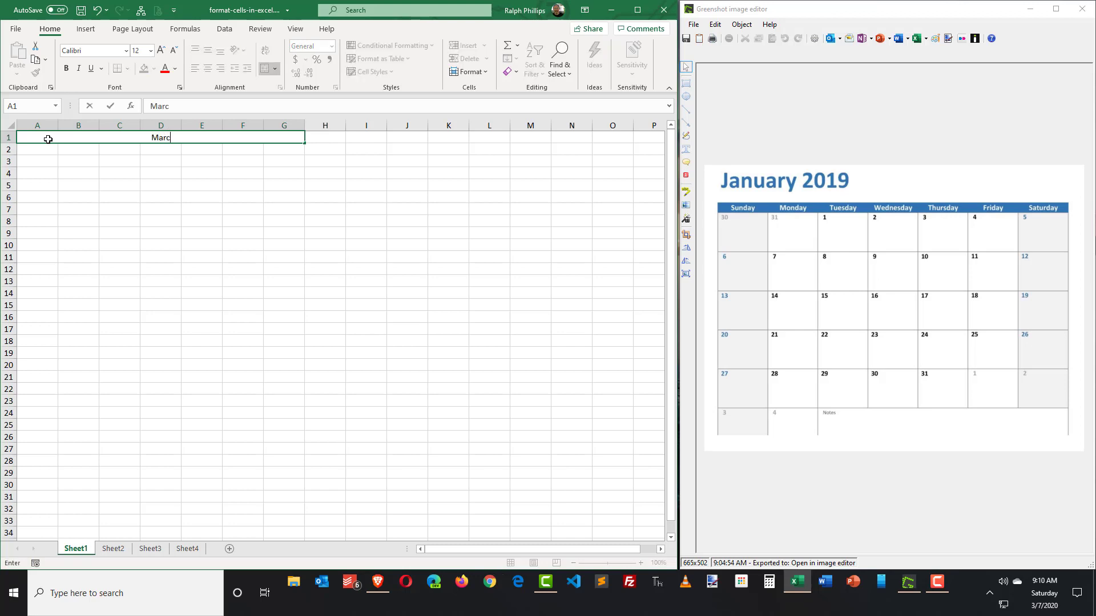
text(h 2020)
key(Return)
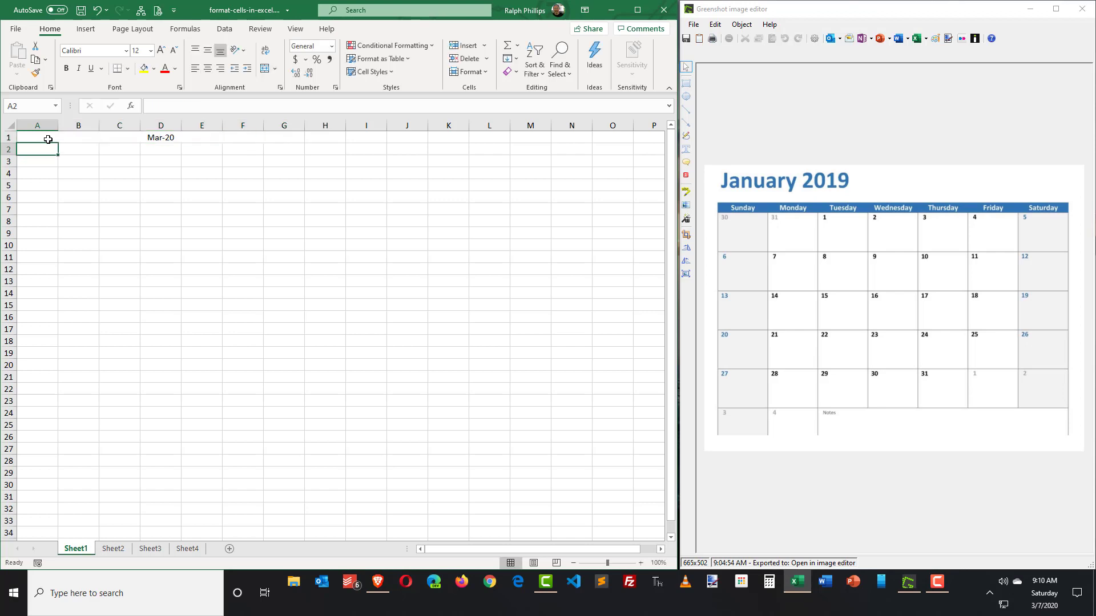
click(148, 137)
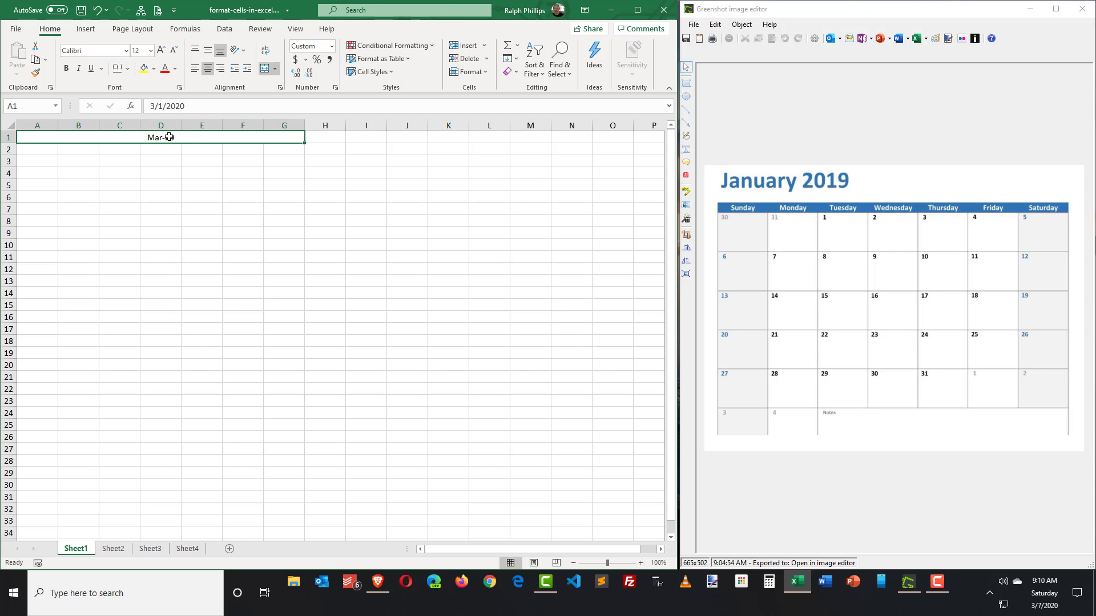
Open Format Cells on the Date category and browse the date Type list.
click(336, 87)
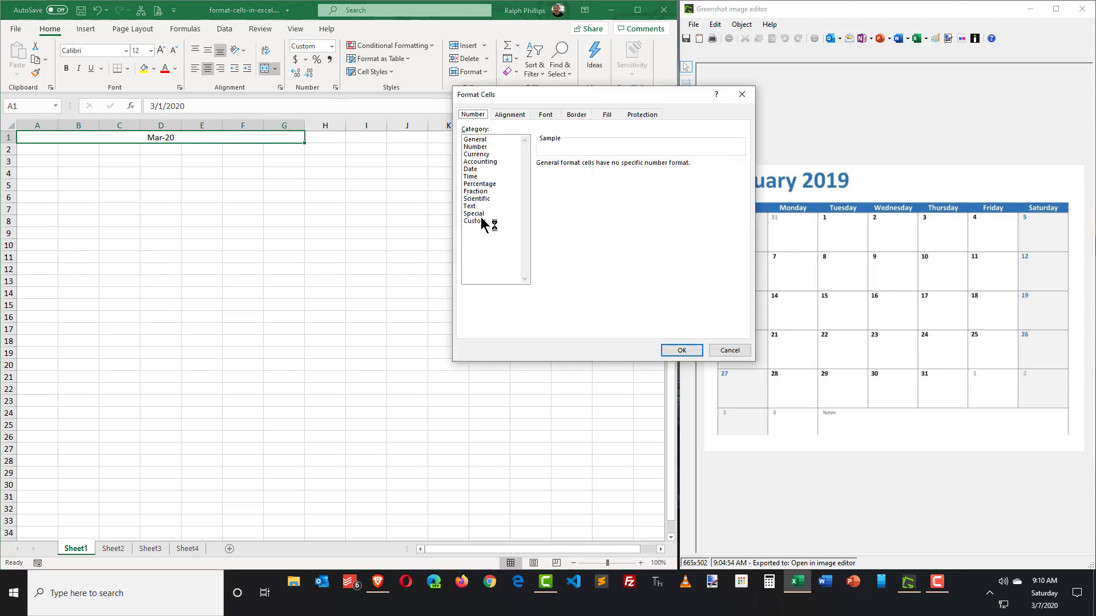
click(478, 170)
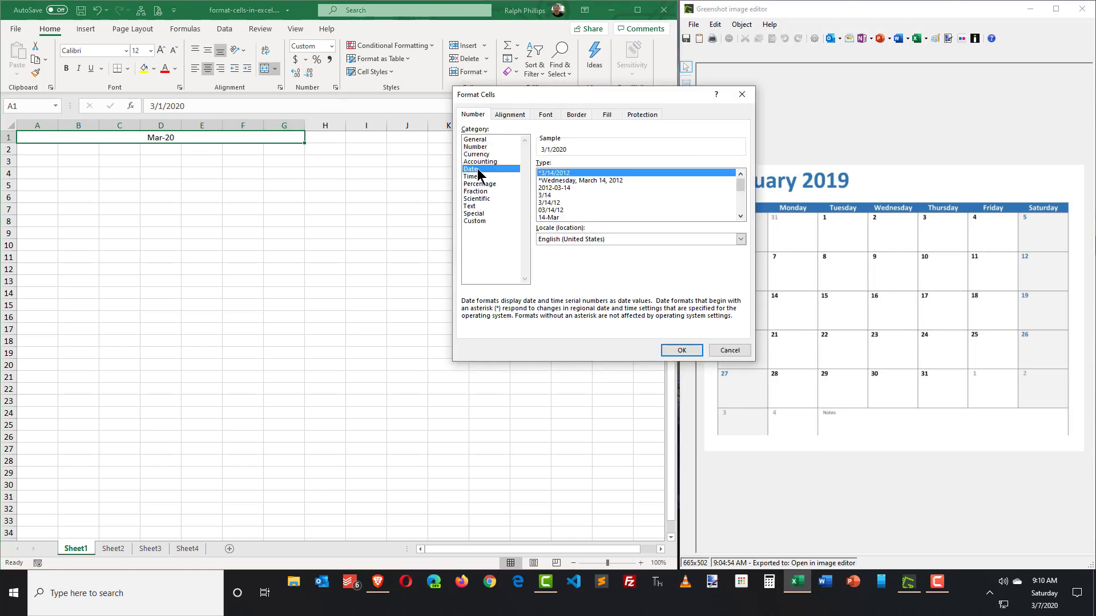
drag(666, 97, 557, 74)
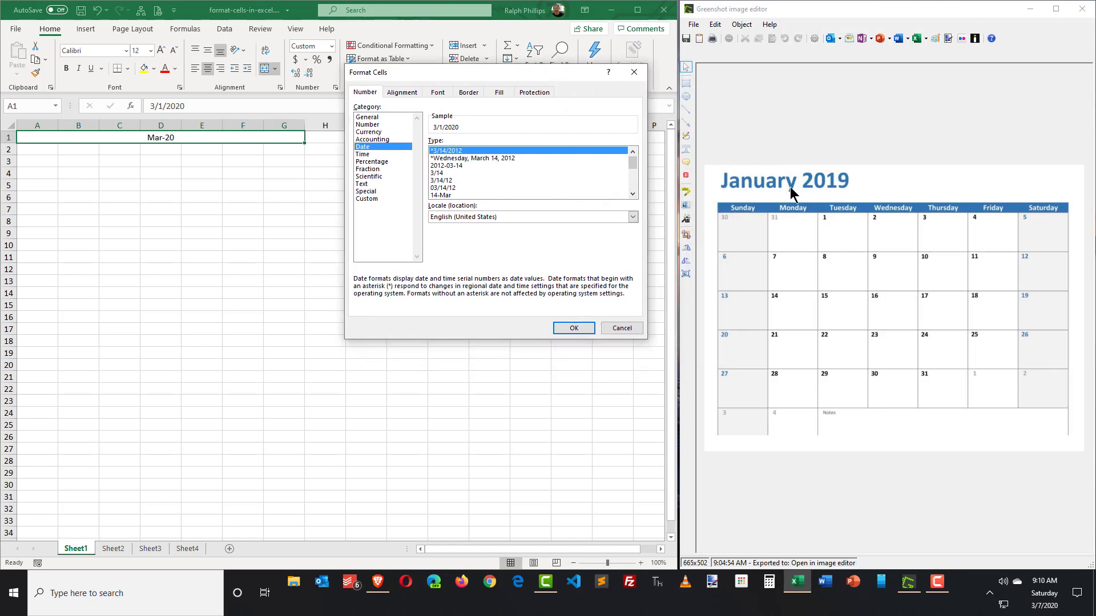
click(633, 194)
click(633, 194)
click(633, 194)
click(633, 194)
click(633, 194)
click(632, 194)
click(633, 195)
click(633, 195)
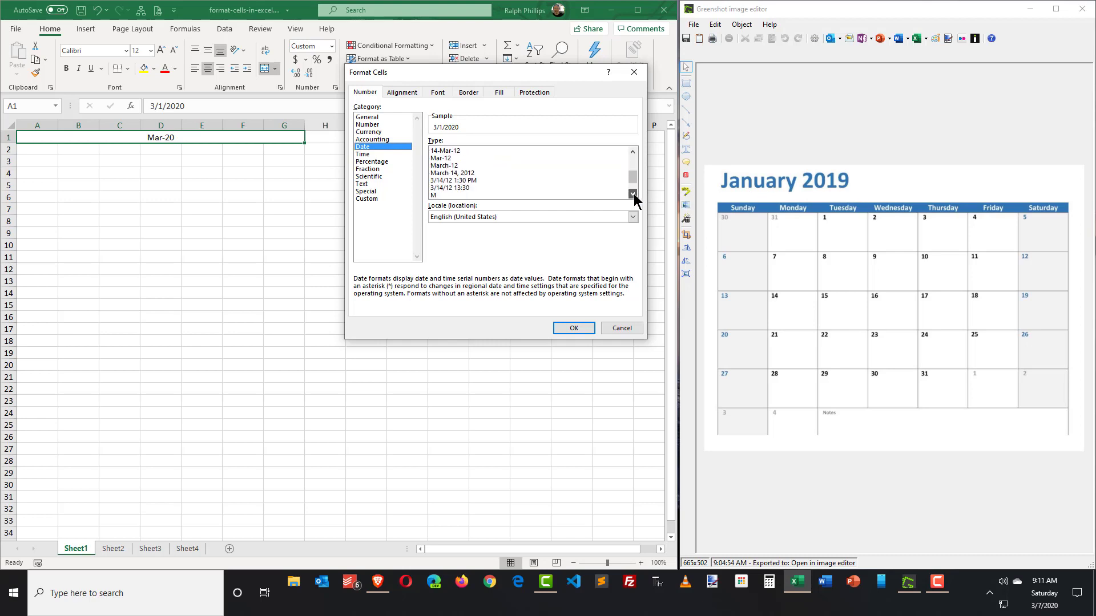
click(632, 195)
click(633, 194)
click(633, 194)
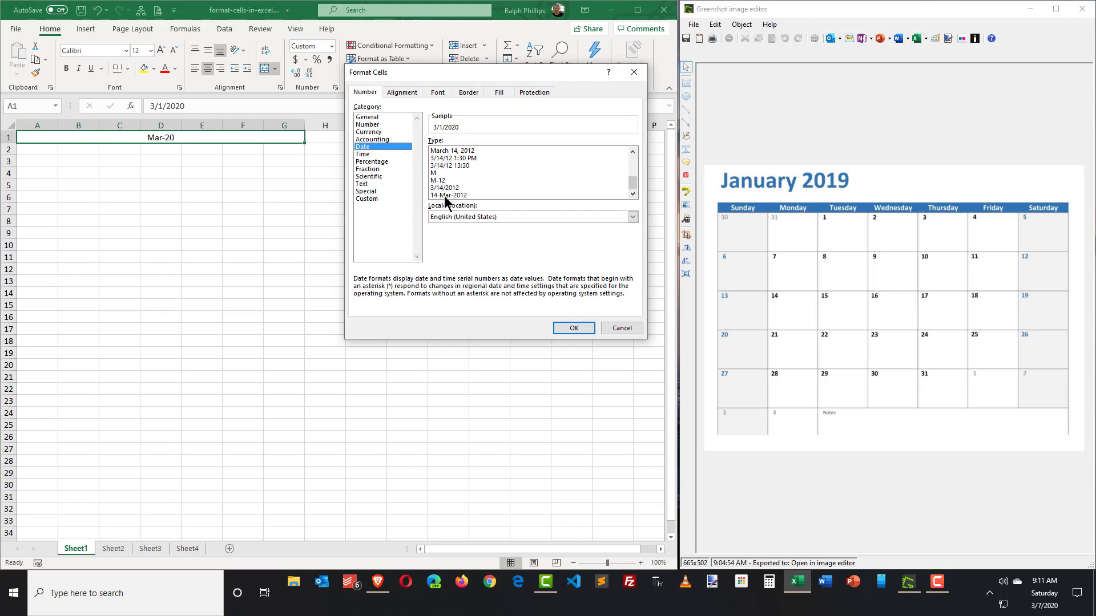
drag(631, 182, 635, 159)
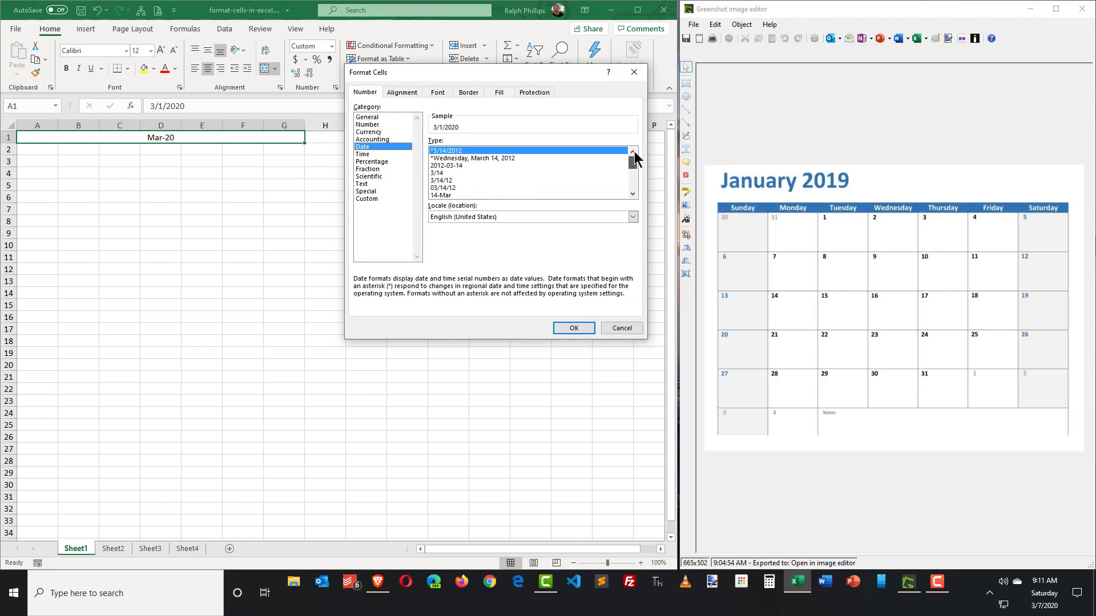
Apply the custom number format 'mmmm yyyy' so the title reads March 2020.
click(366, 198)
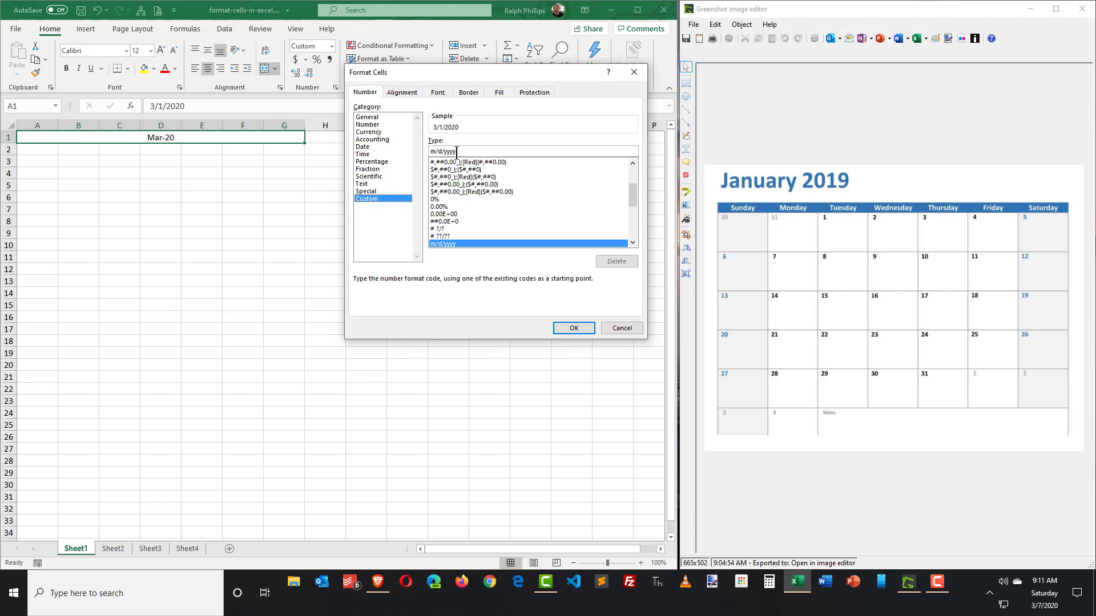
double_click(464, 151)
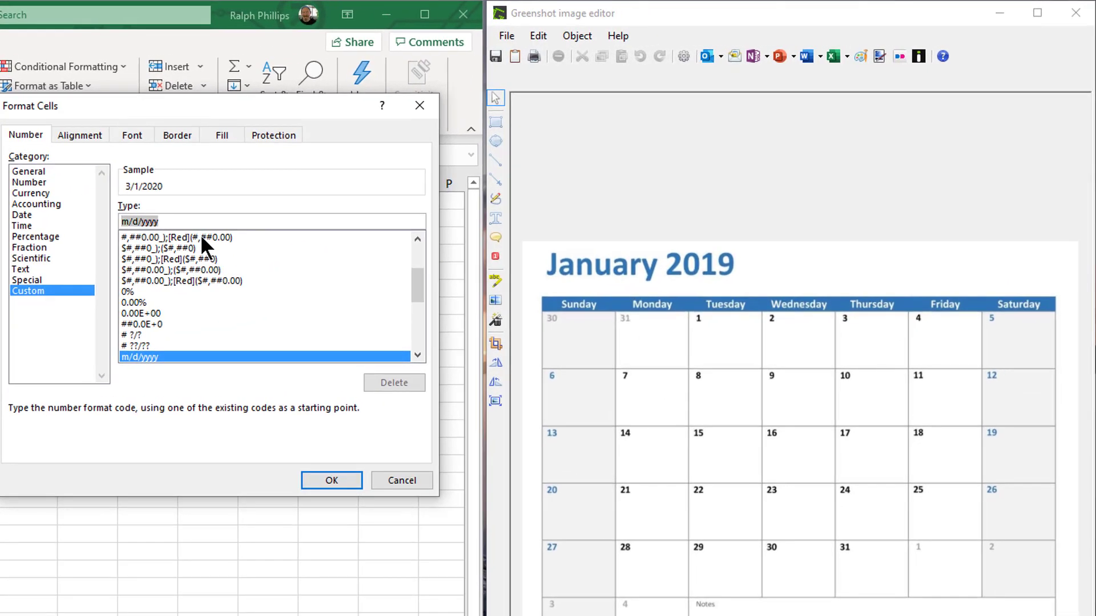
text(m)
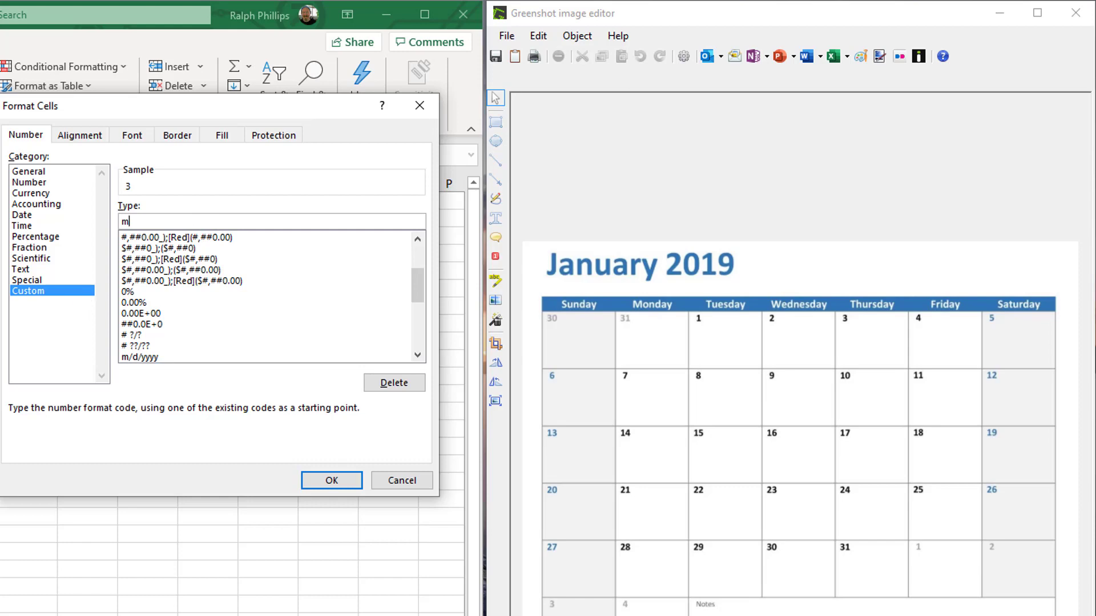
text(mmm)
text(yyy)
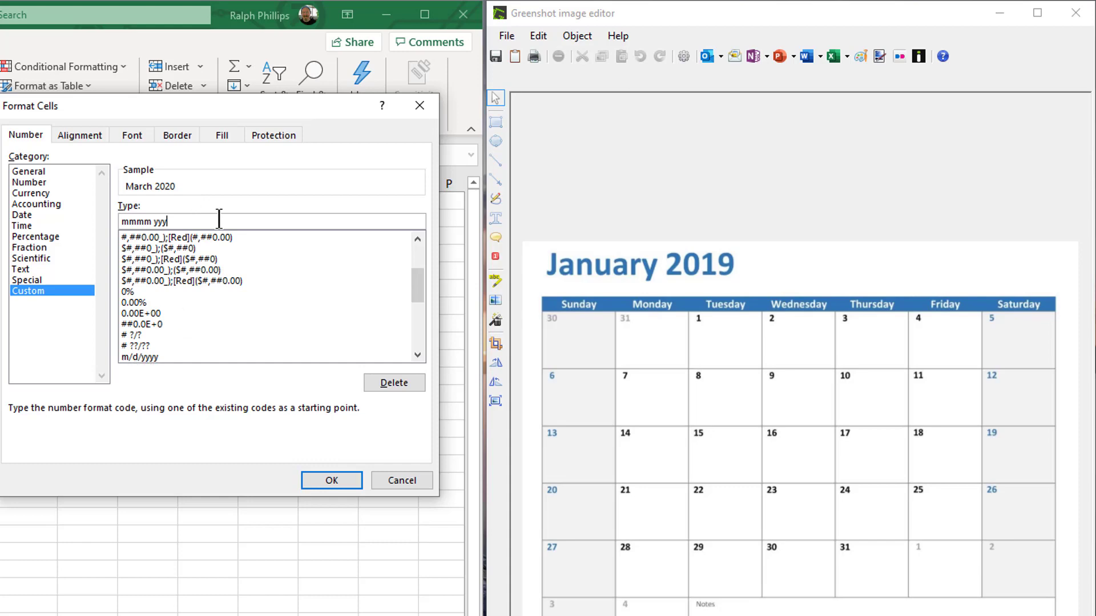
text(y)
click(332, 480)
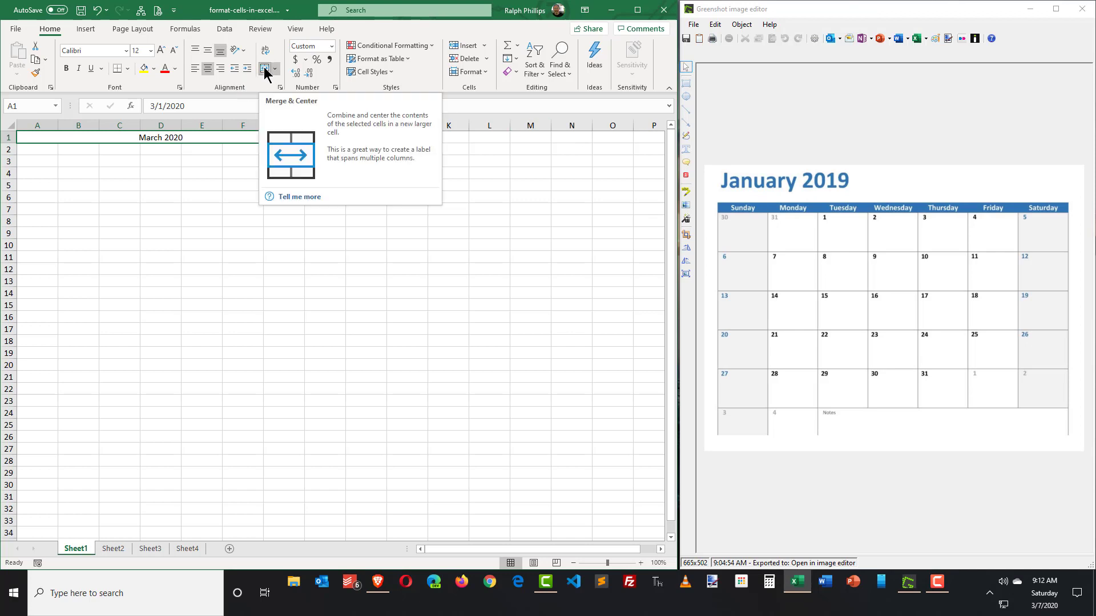
Left-align the March 2020 title and enlarge its font to 26 point.
click(193, 70)
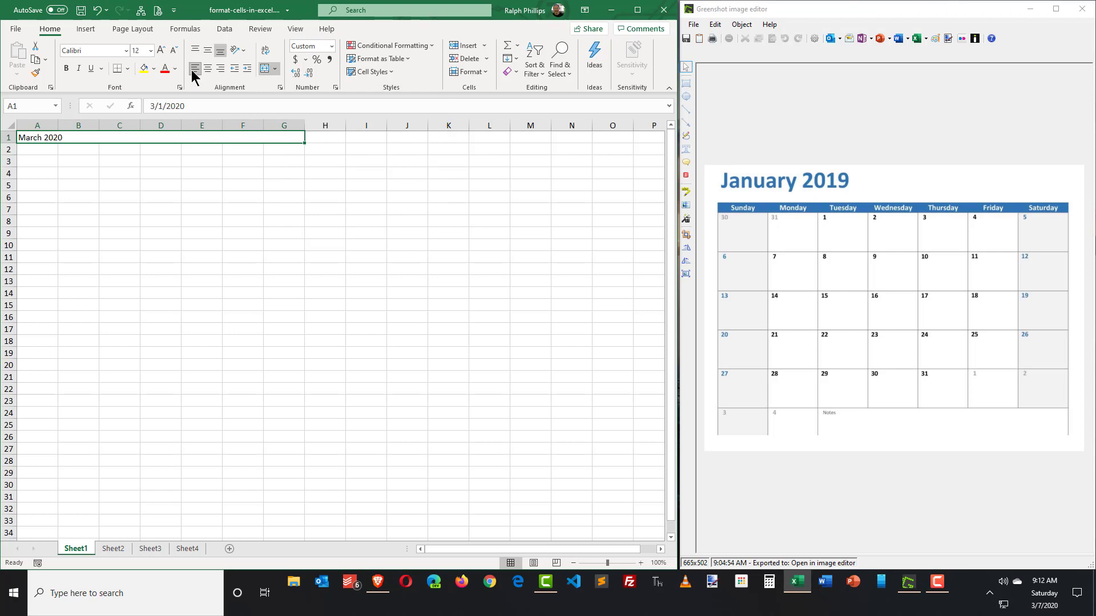
click(162, 50)
click(161, 50)
click(161, 50)
click(161, 50)
click(161, 50)
click(161, 50)
click(162, 51)
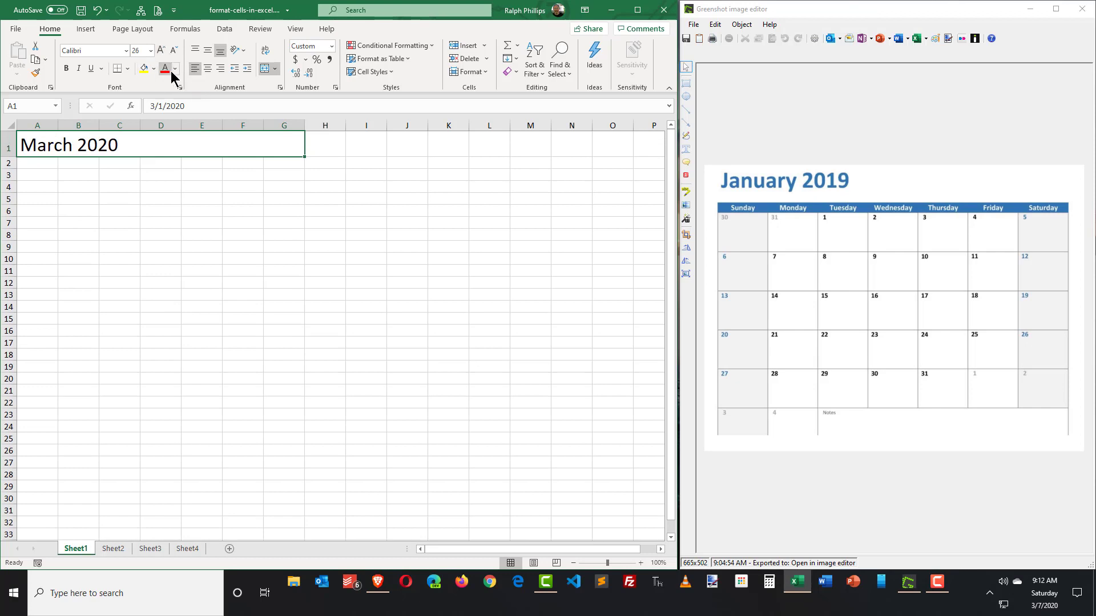
Make the title dark blue and bold.
click(175, 68)
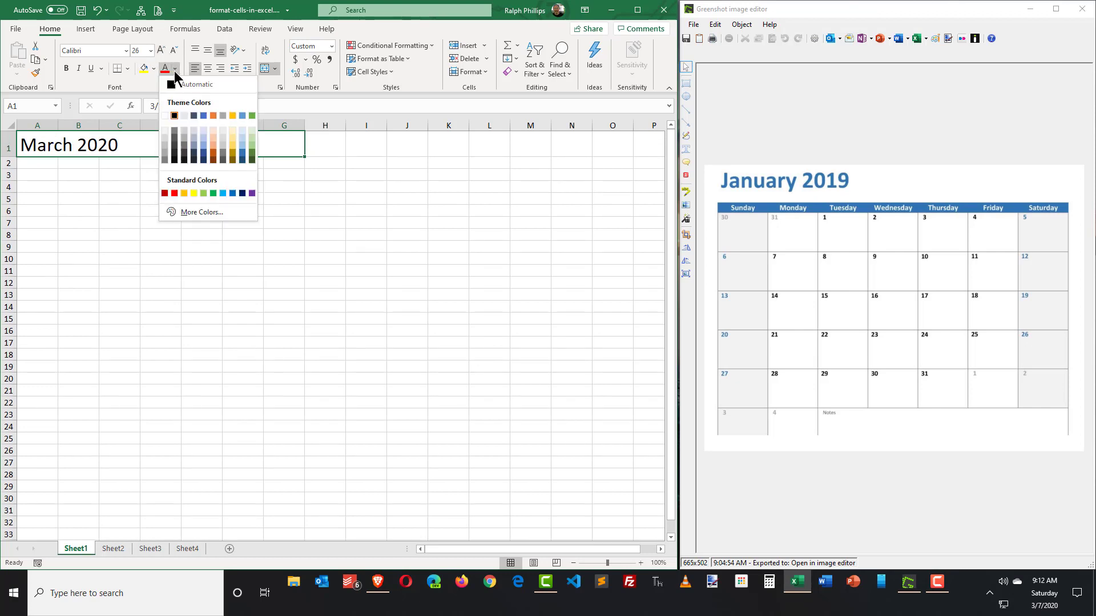
click(242, 153)
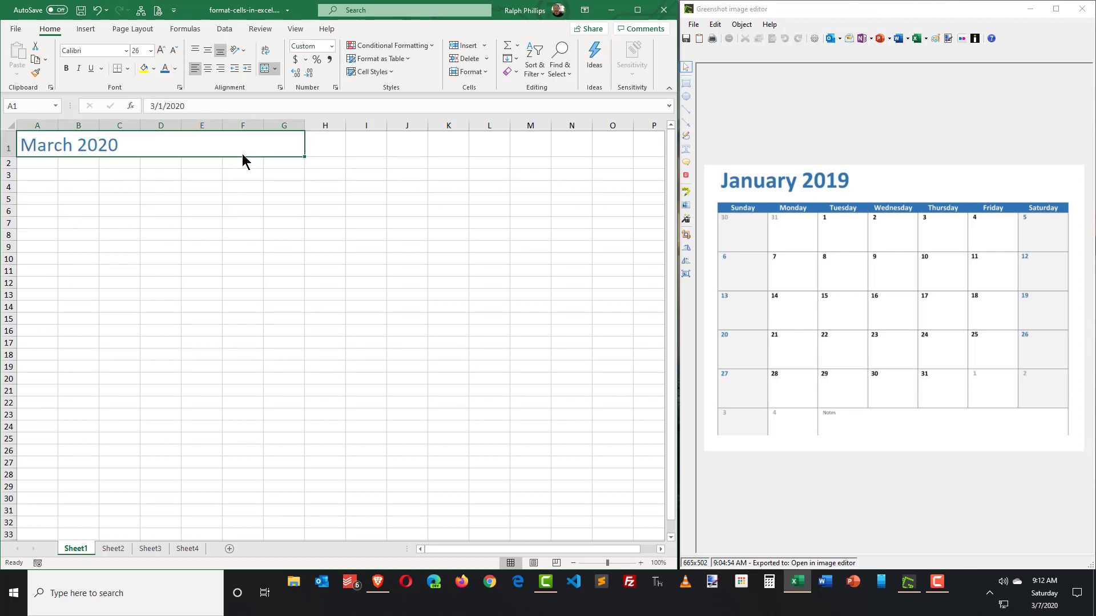
click(67, 69)
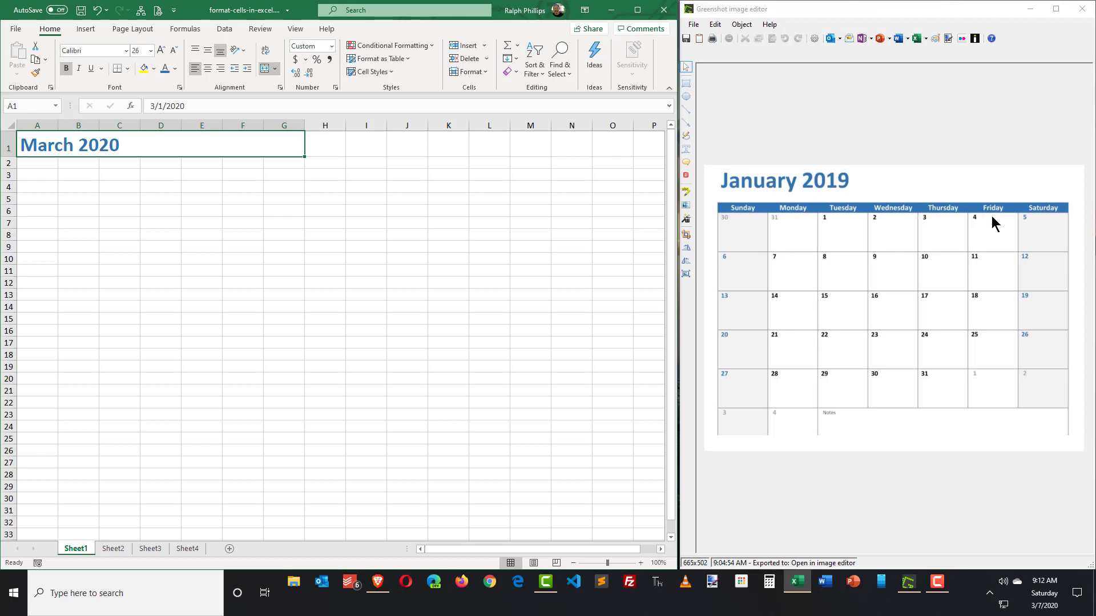
click(163, 201)
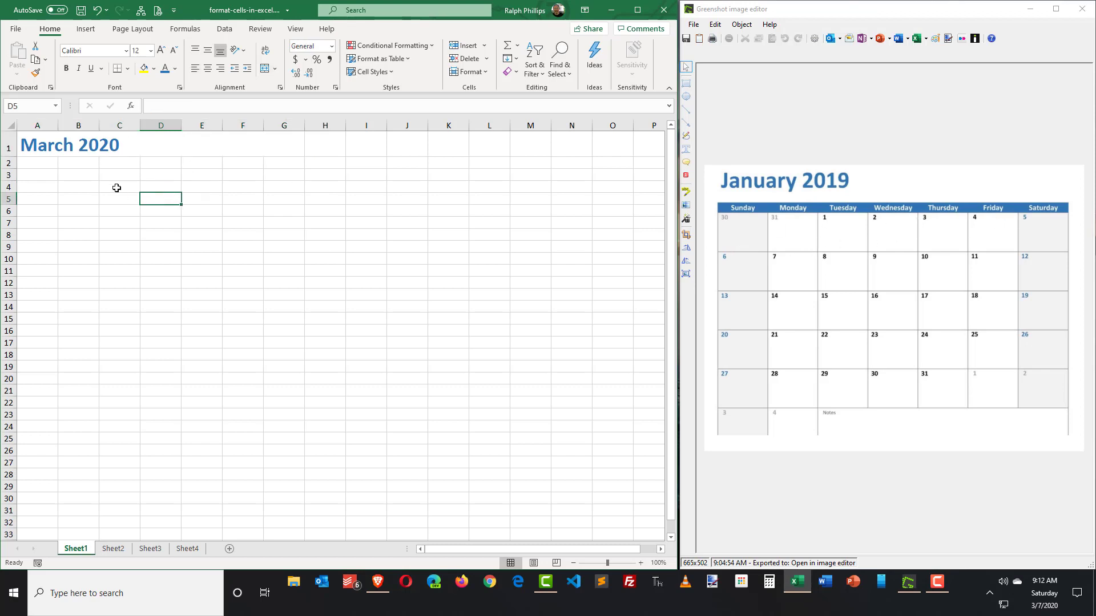
Enter Sunday in A2 and fill the weekdays through Saturday in G2.
click(40, 164)
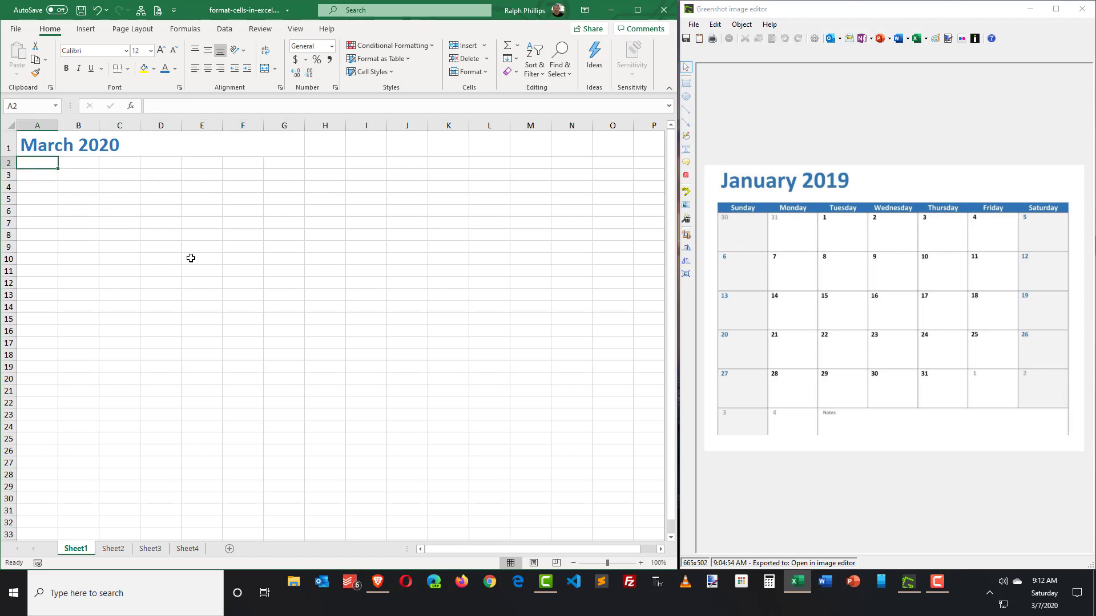
text(Sunday)
key(Return)
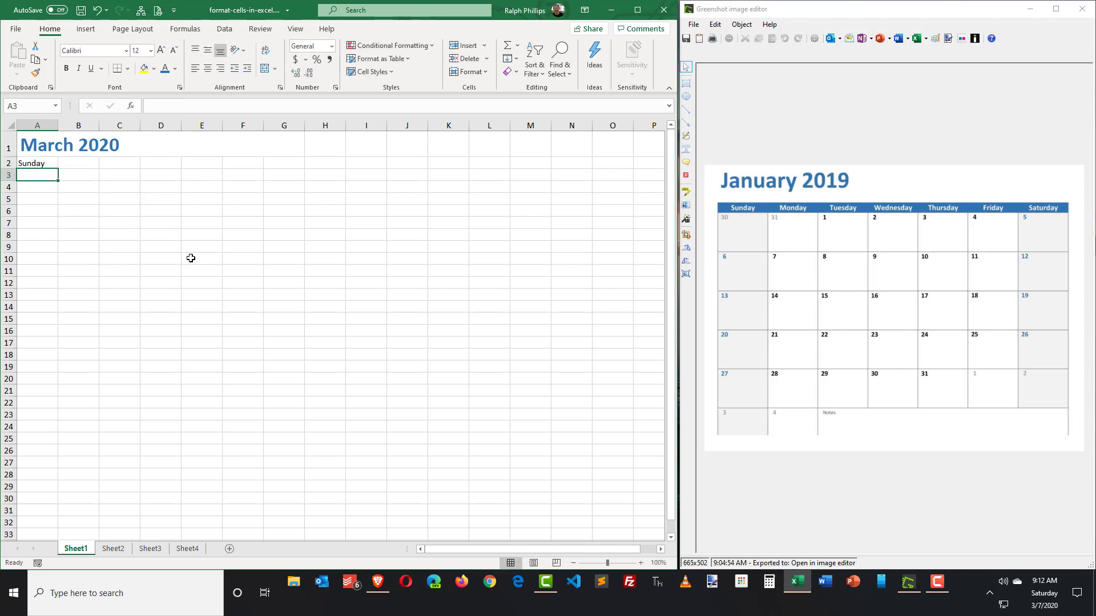
click(36, 162)
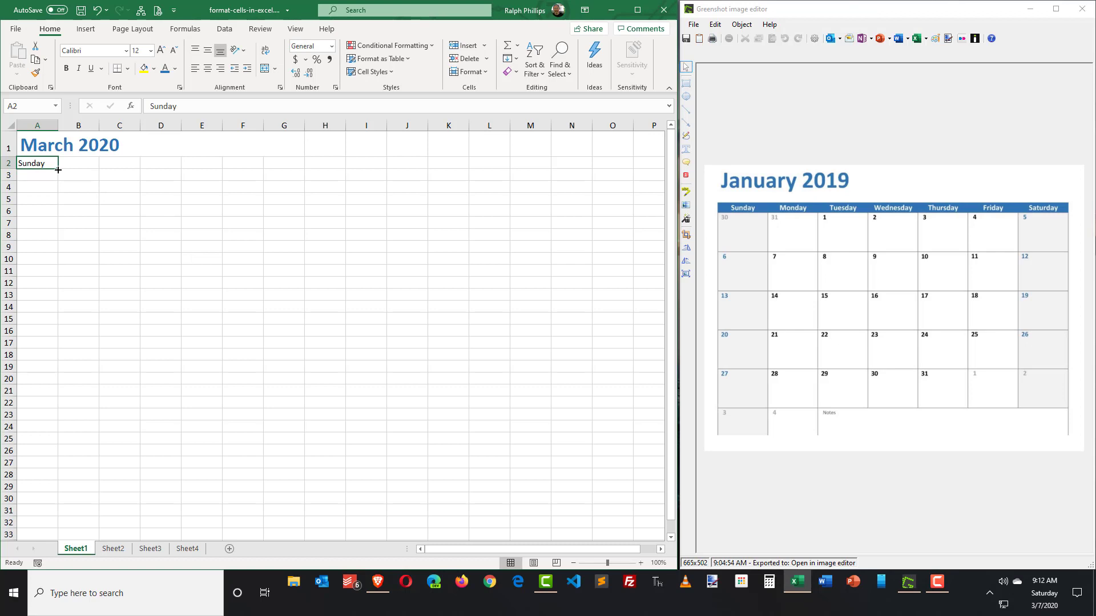
drag(58, 170, 293, 166)
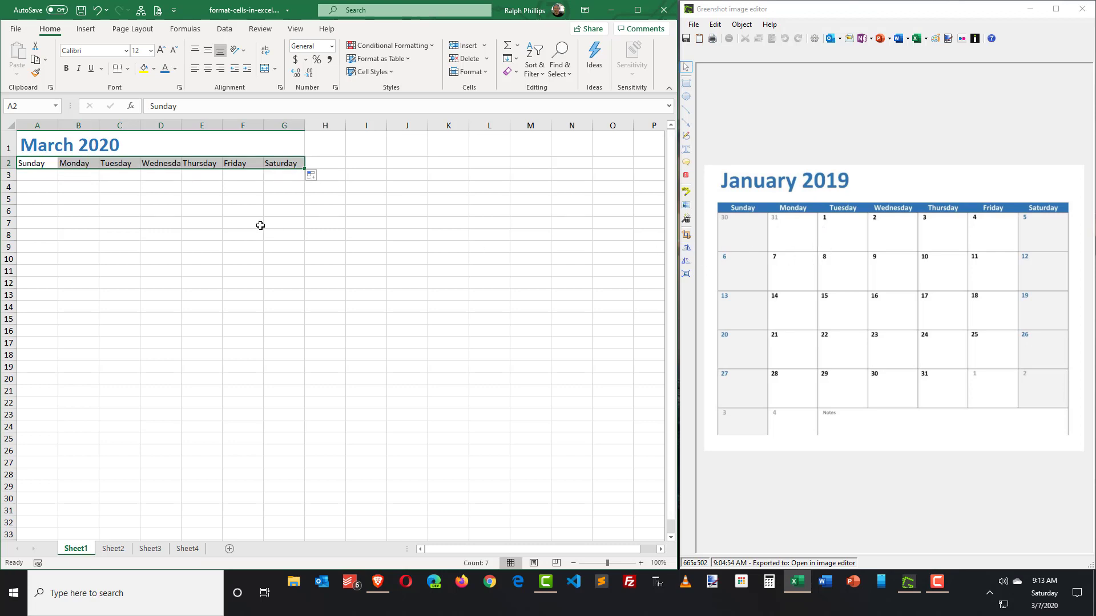
Format the A2:G2 weekday headers as centred, bold white text on blue fill.
click(208, 68)
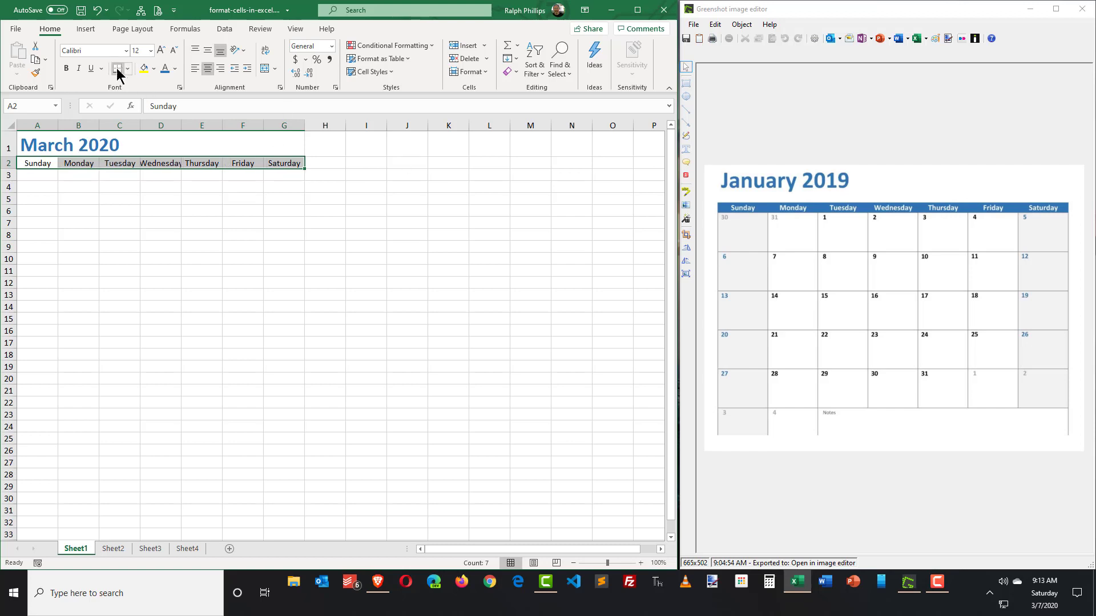
click(66, 68)
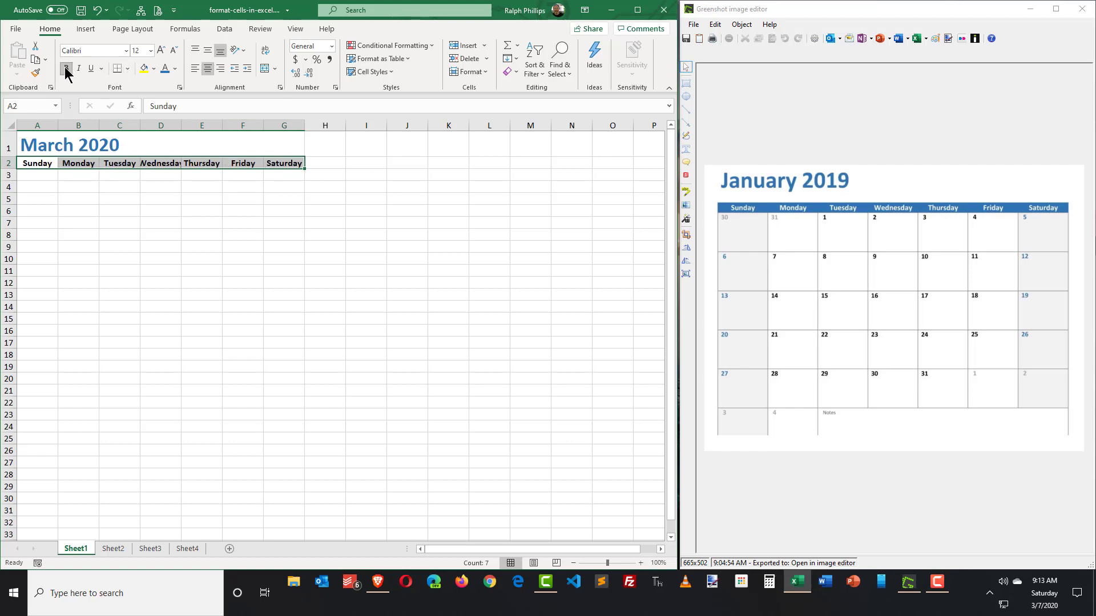
click(175, 69)
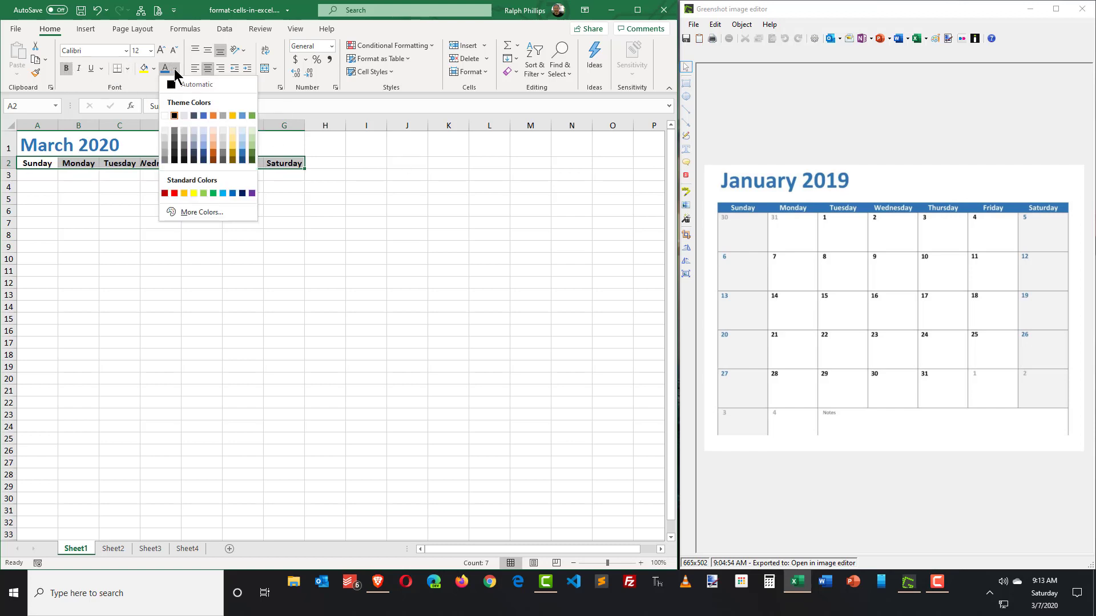
click(165, 116)
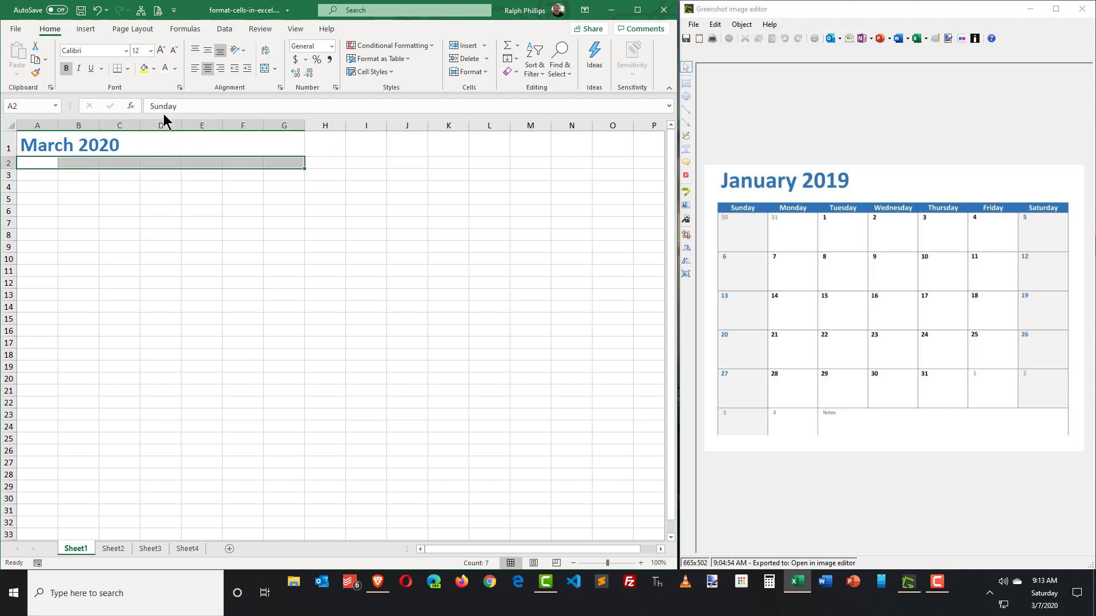
click(153, 68)
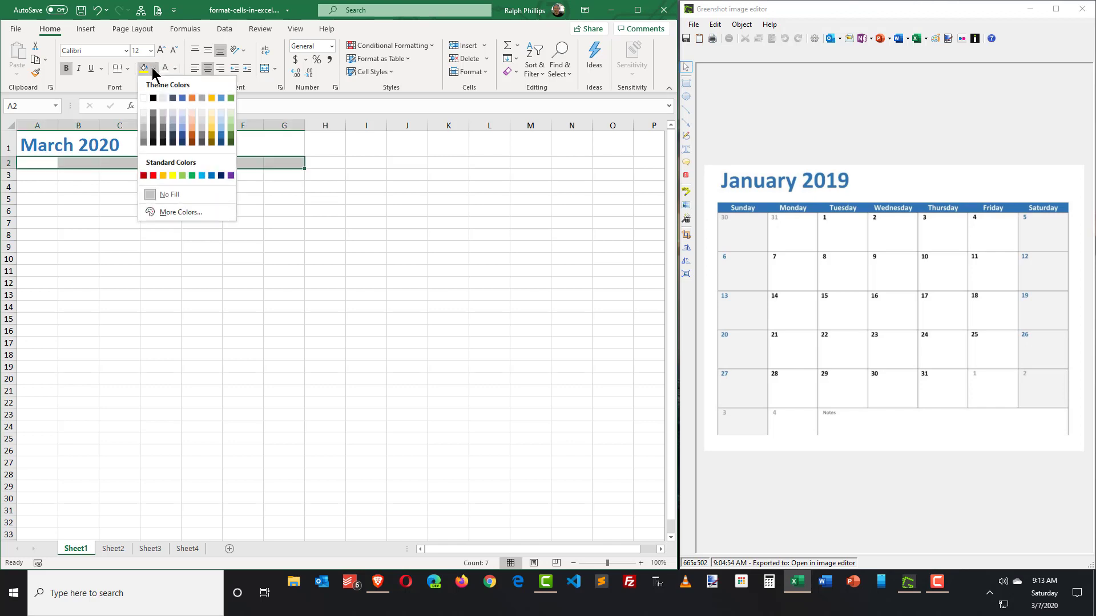
click(224, 135)
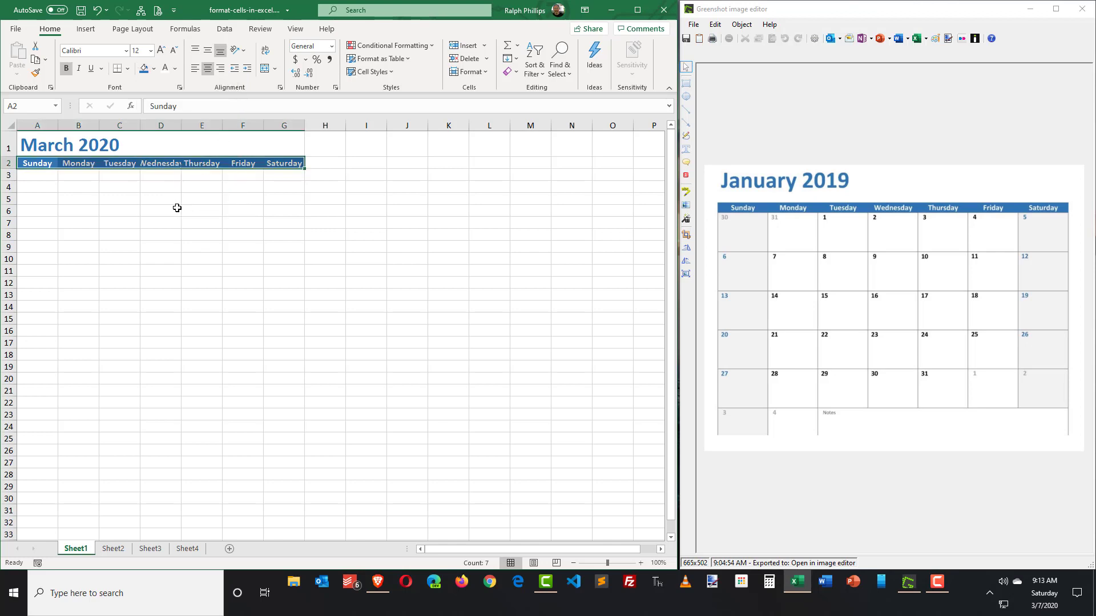
Select columns A through G and widen them all to one equal, larger width.
click(132, 201)
drag(38, 125, 291, 127)
click(231, 260)
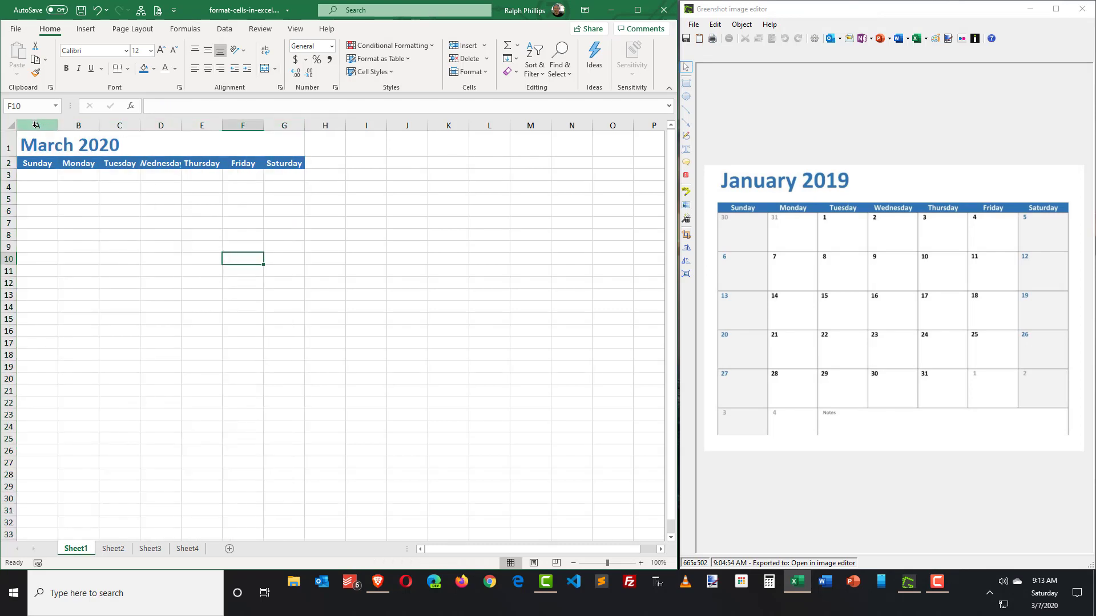
drag(34, 124, 281, 123)
click(243, 187)
drag(25, 125, 277, 122)
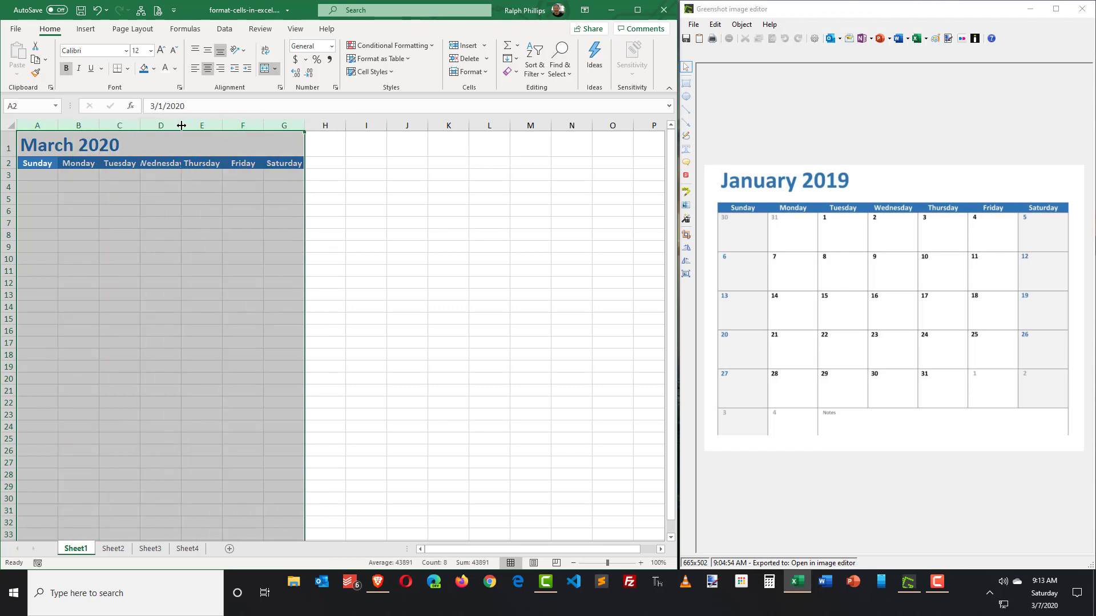
mouse_move(182, 126)
mouse_down()
mouse_move(236, 126)
mouse_move(164, 126)
mouse_up()
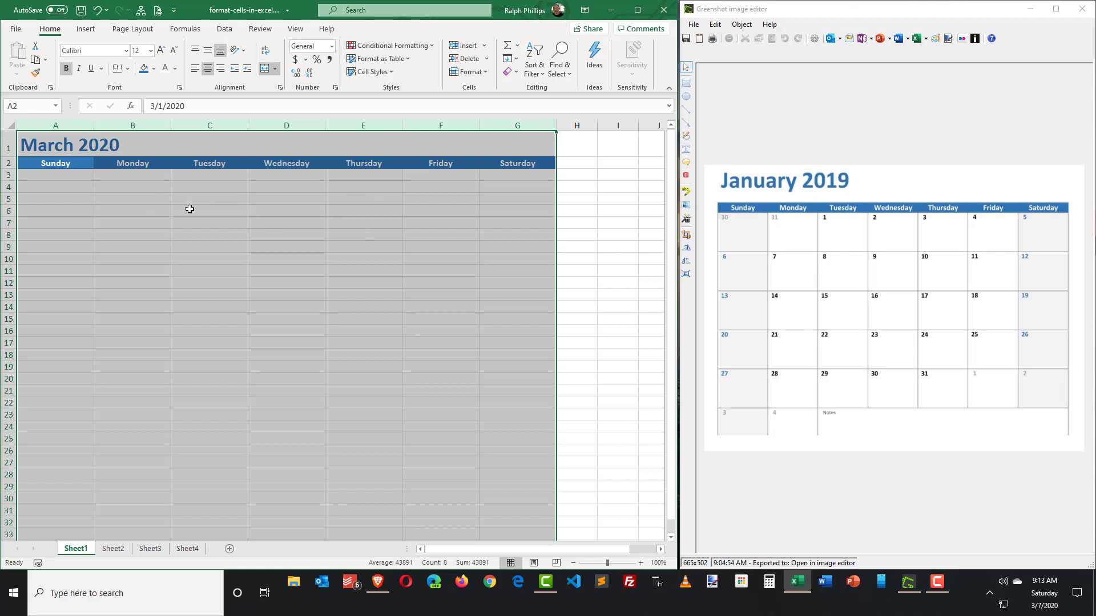
click(120, 200)
Heighten row 2 and middle-align both the weekday headers and the March 2020 title.
click(7, 164)
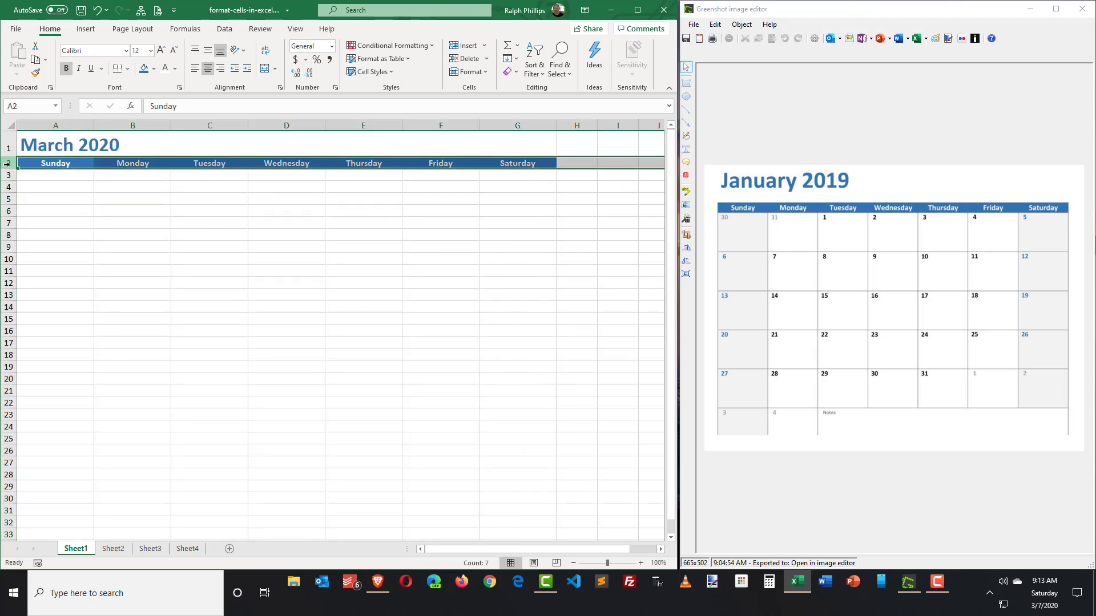
drag(9, 169, 497, 166)
click(10, 165)
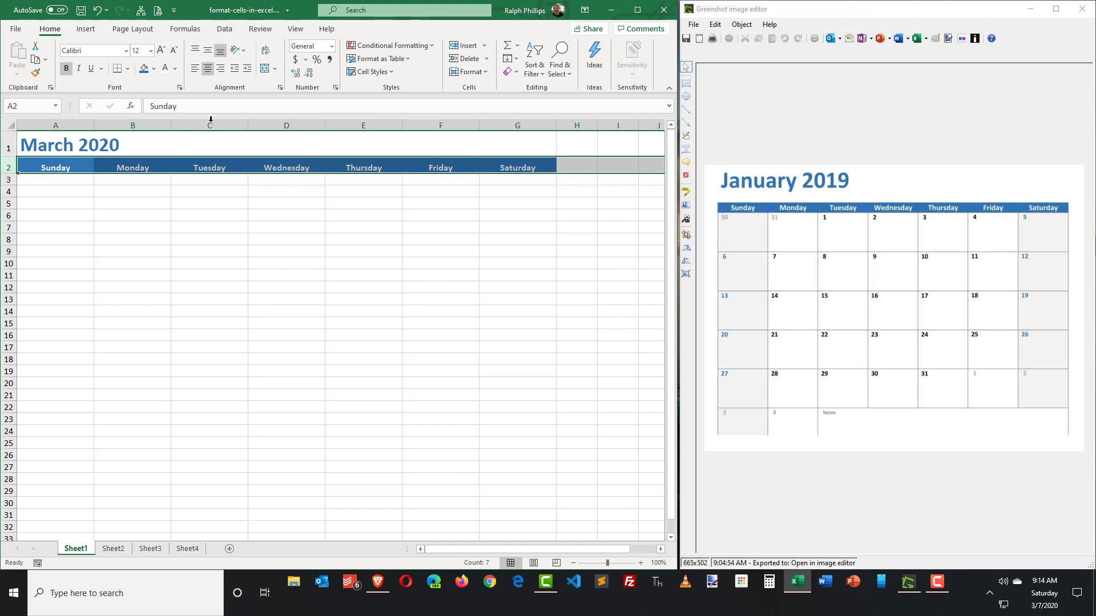
click(207, 50)
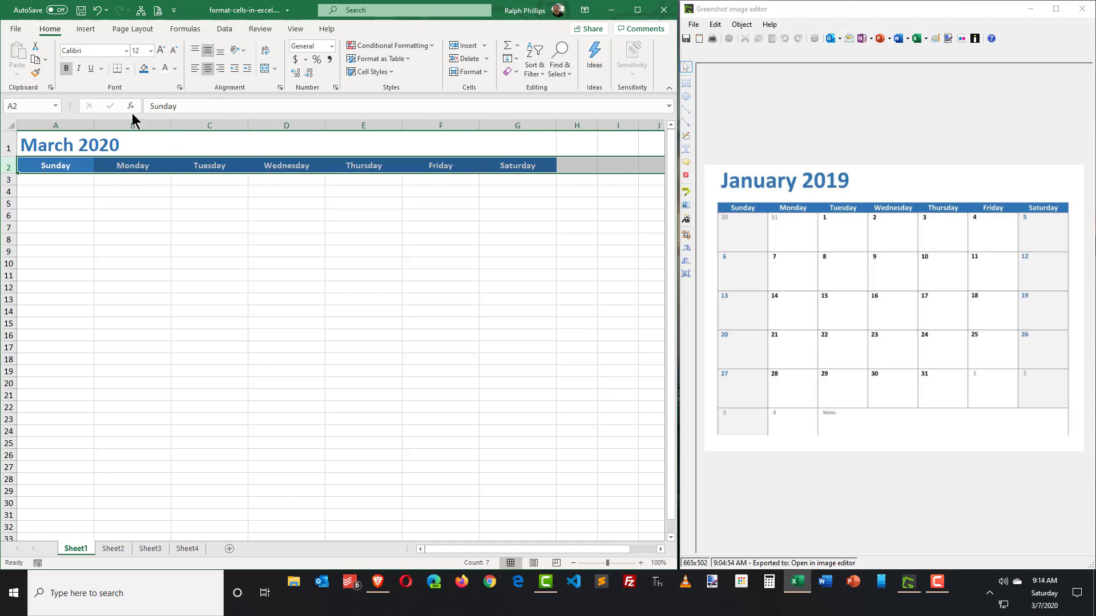
click(43, 147)
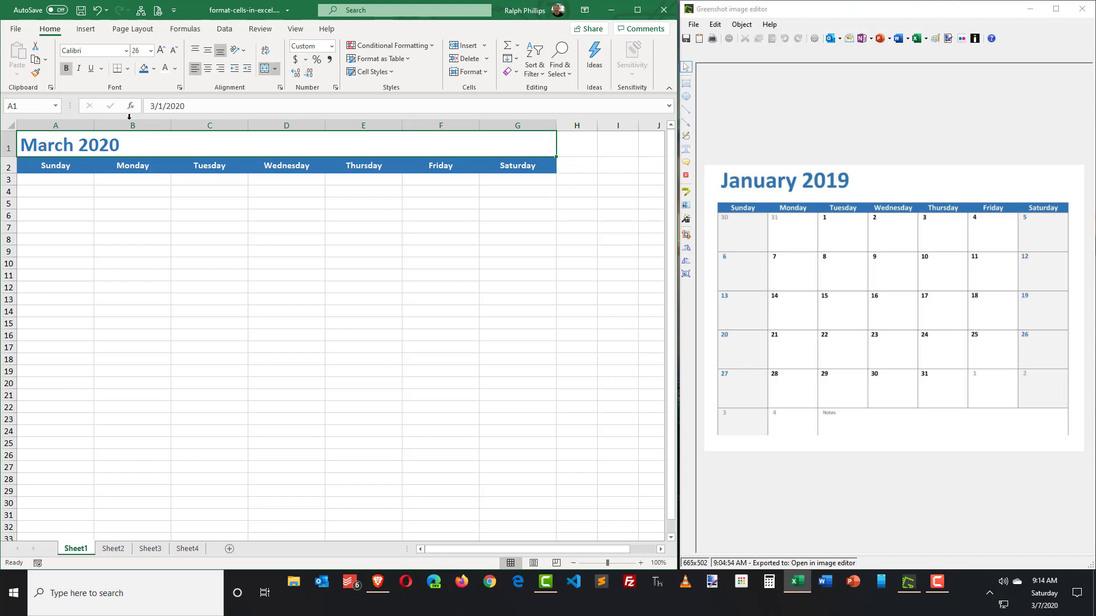
click(207, 50)
click(76, 215)
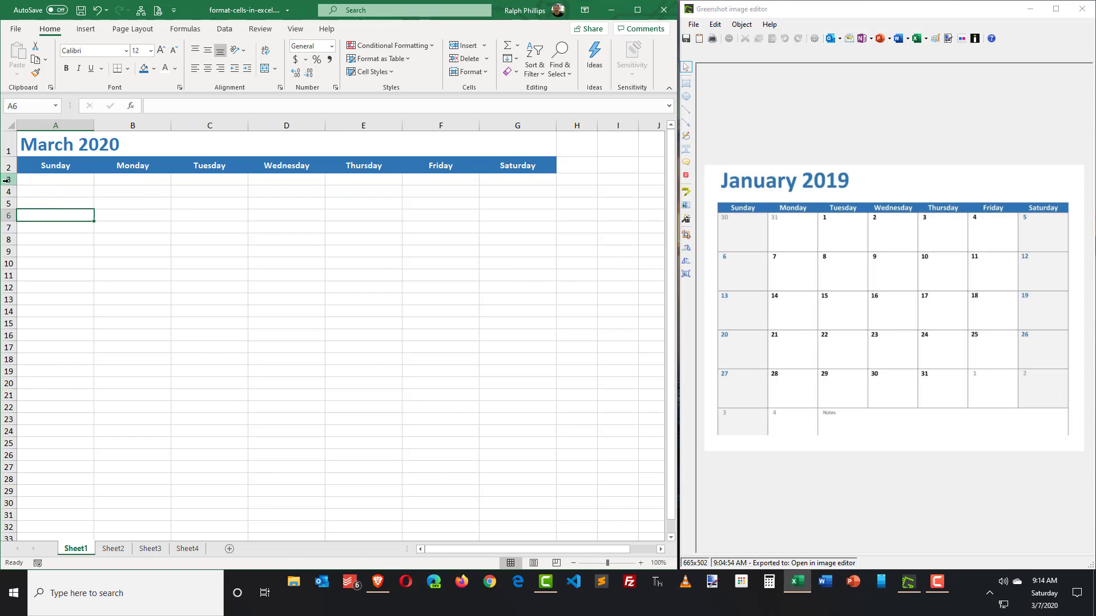
Make rows 3–8 equally tall to form large day boxes.
drag(6, 179, 10, 239)
drag(11, 197, 10, 234)
click(308, 414)
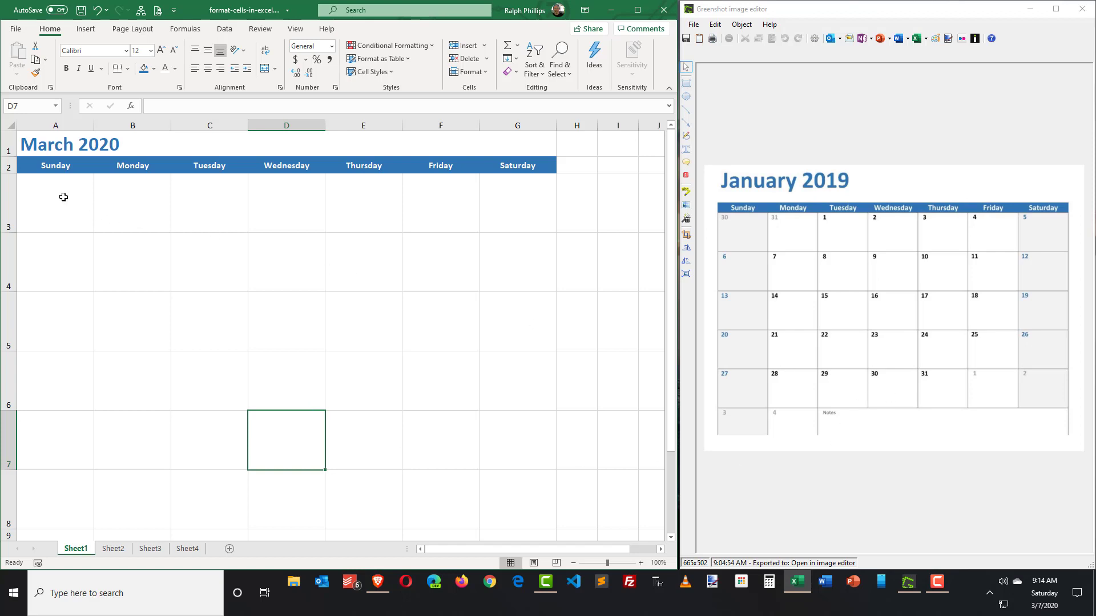
drag(64, 198, 207, 208)
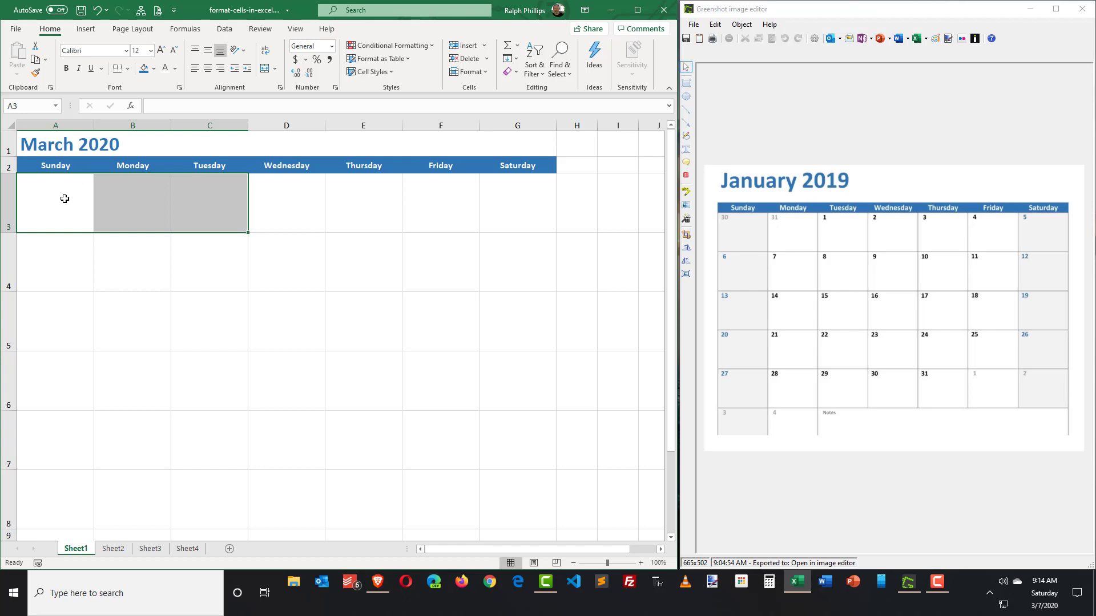
drag(34, 165, 477, 448)
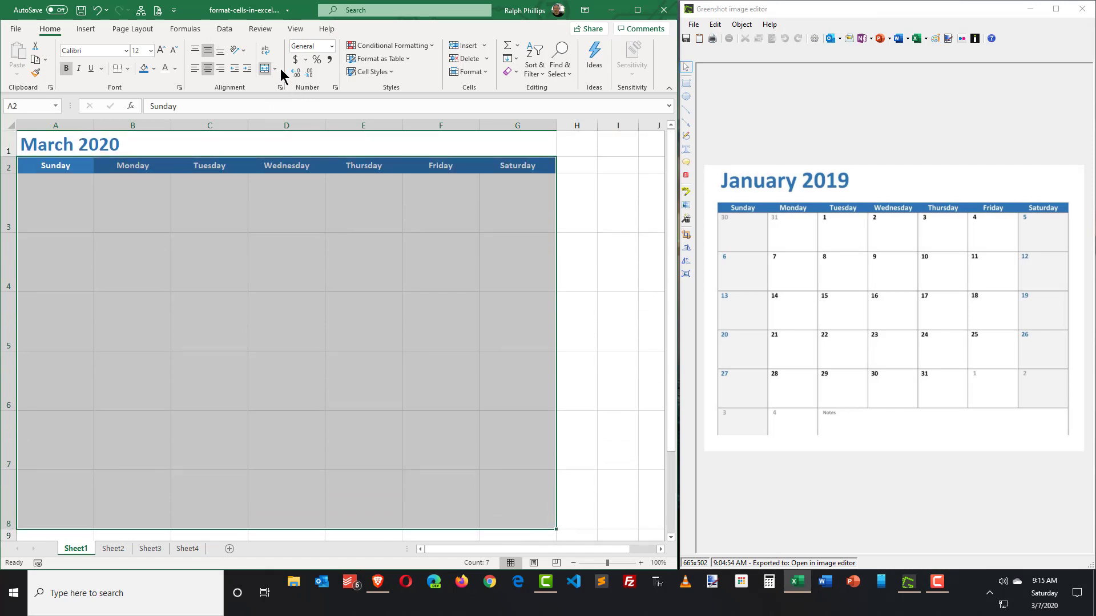
Apply All Borders to every cell of the A2:G8 calendar grid.
click(129, 70)
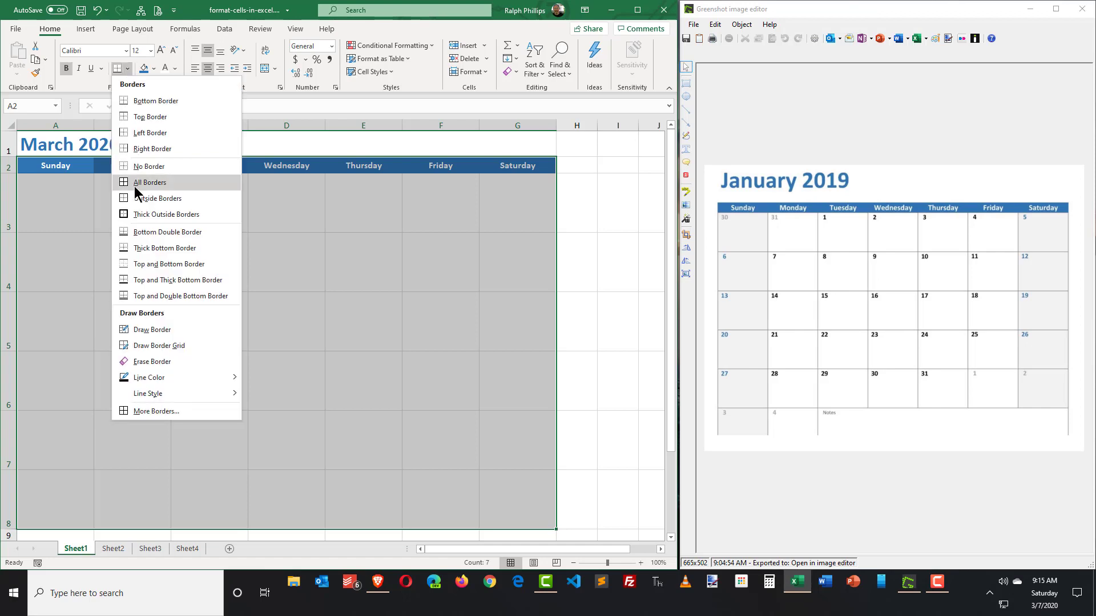
click(152, 189)
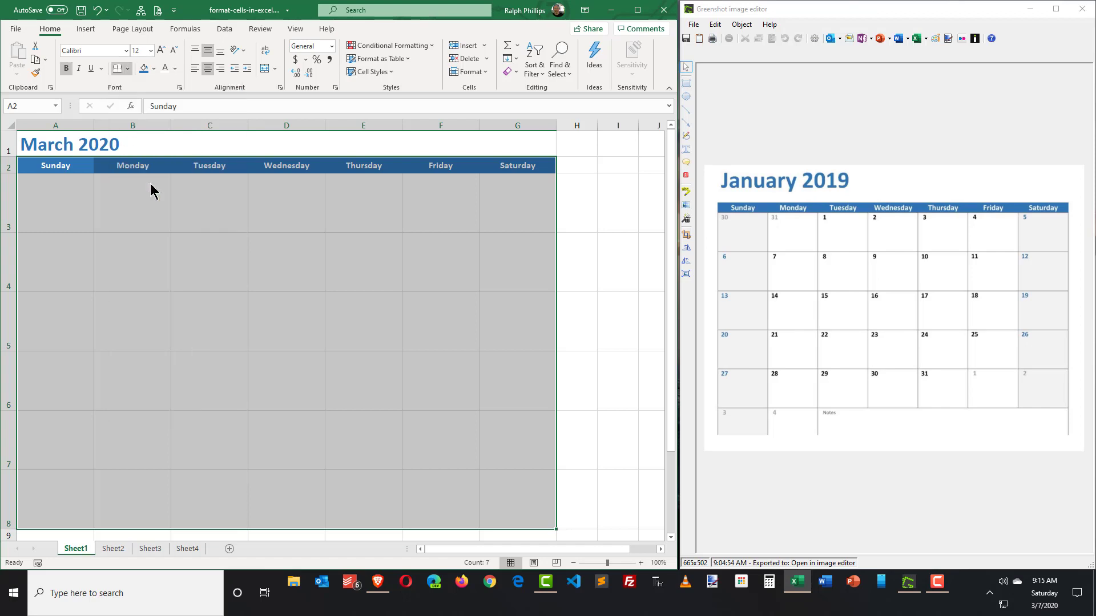
click(216, 244)
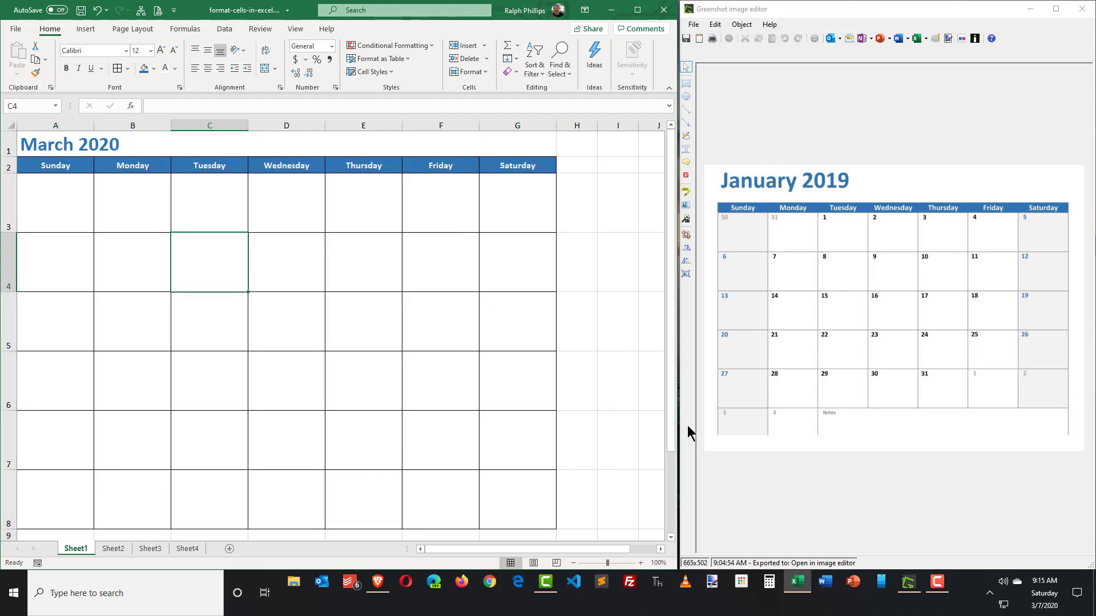
click(399, 275)
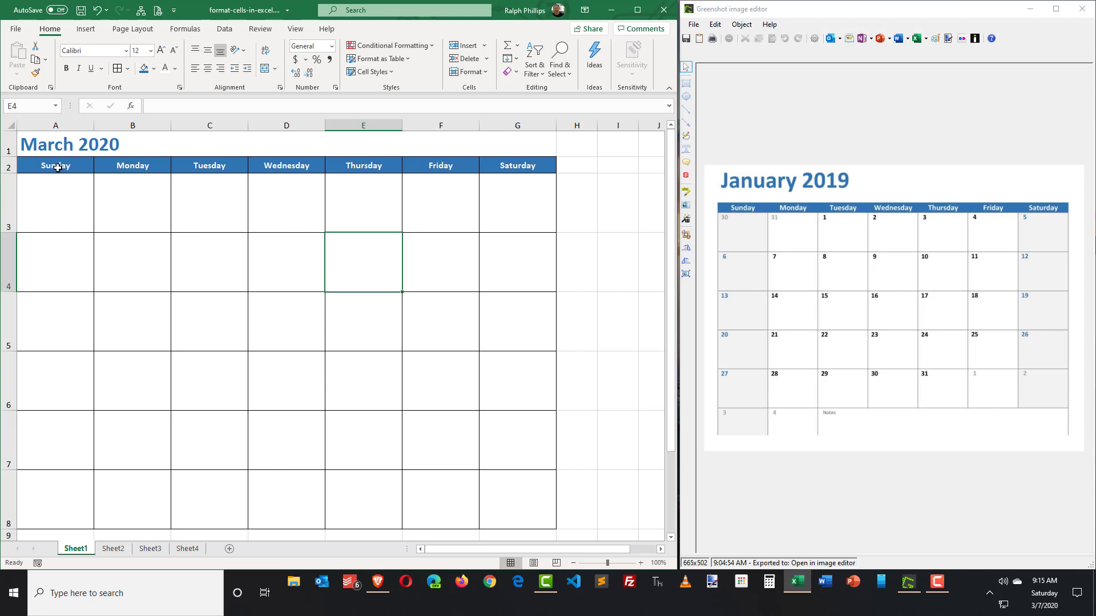
drag(58, 167, 511, 524)
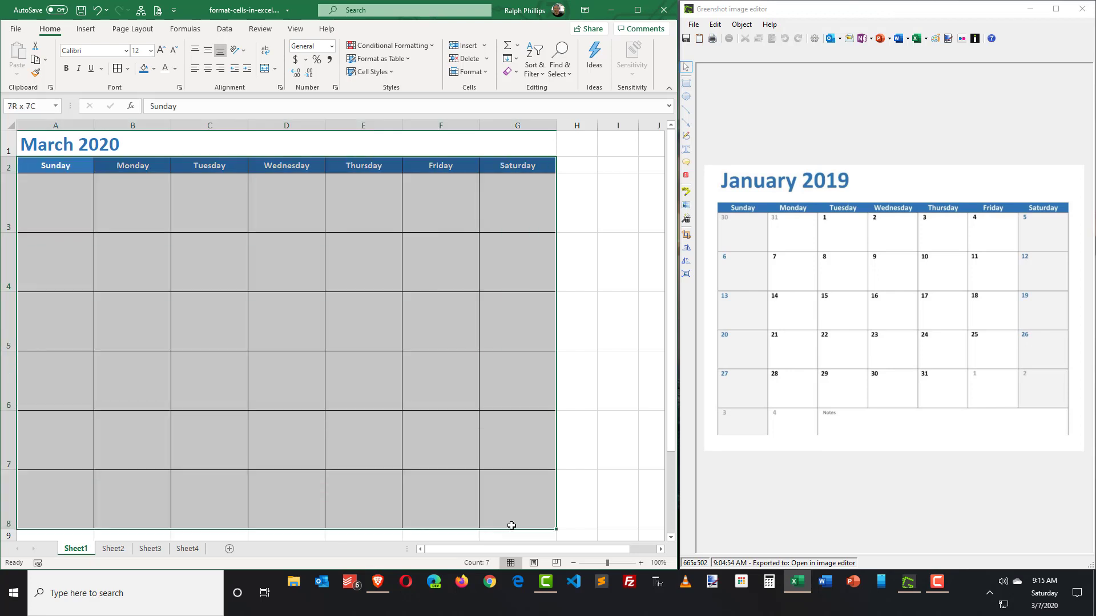
In More Borders, apply a thin gray line to the Outline and Inside presets.
click(131, 68)
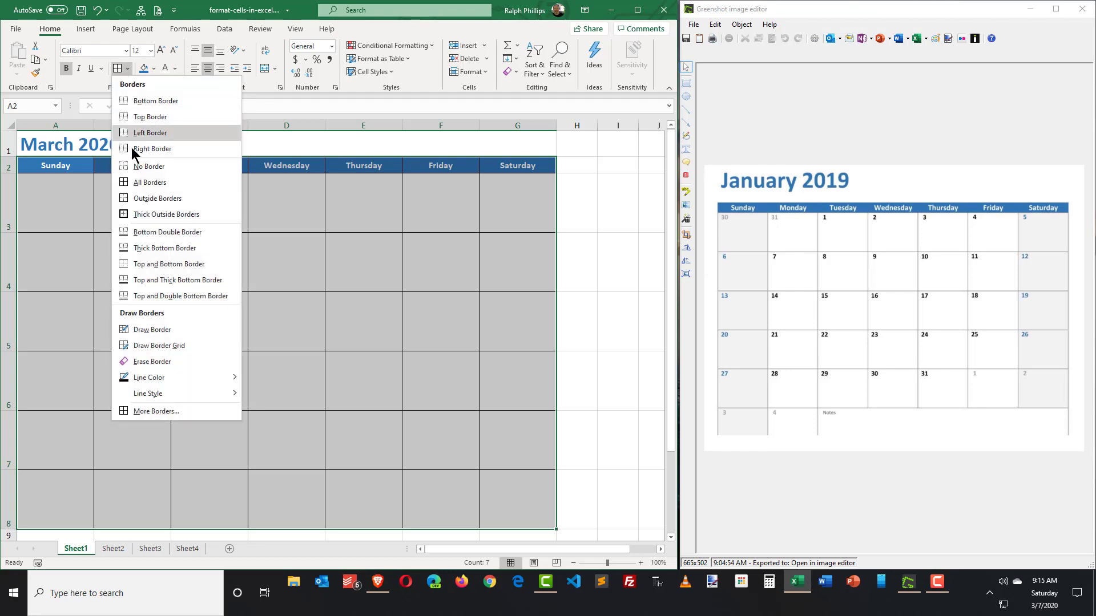
click(155, 411)
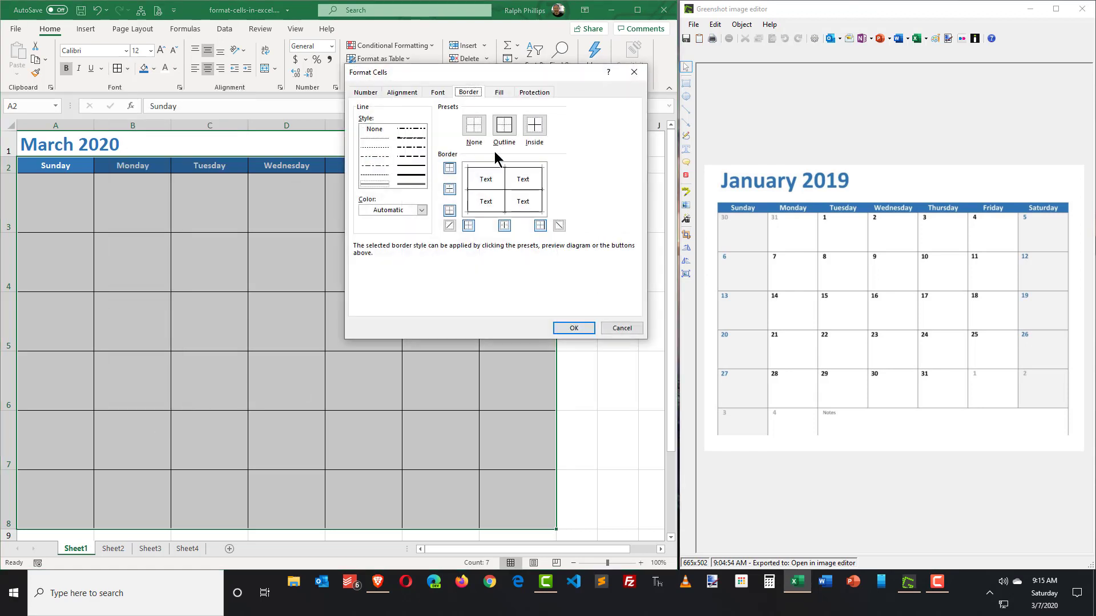
drag(436, 68, 403, 70)
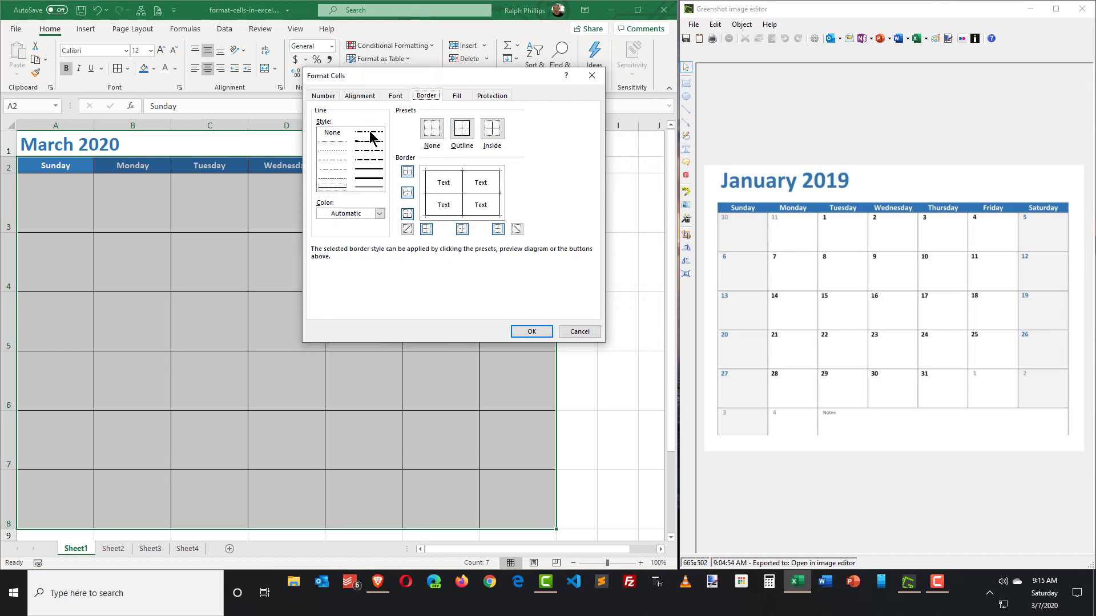
click(337, 187)
click(379, 214)
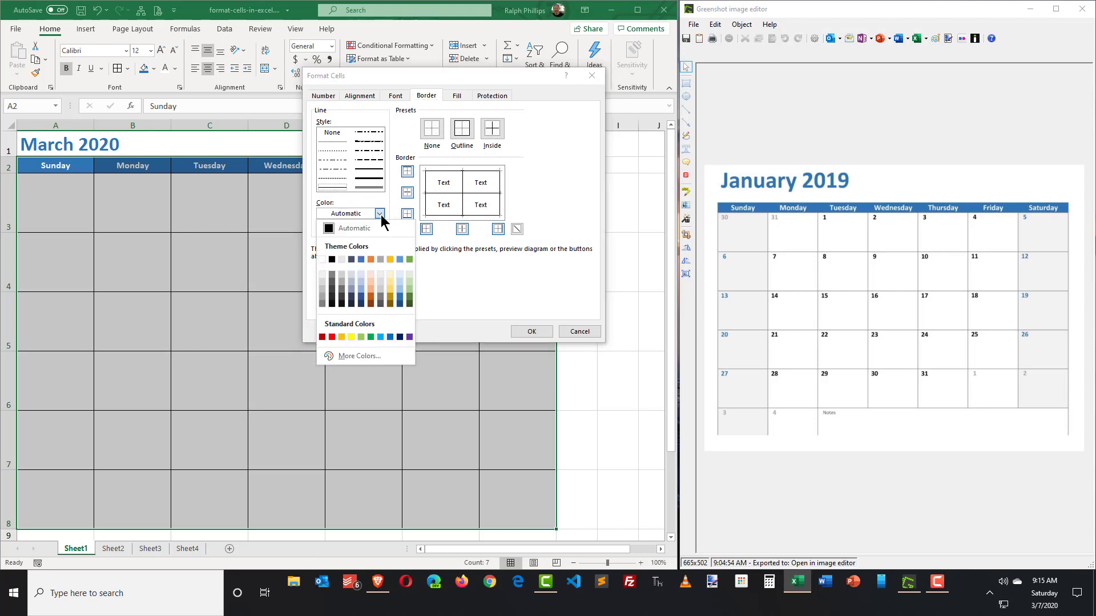
click(341, 281)
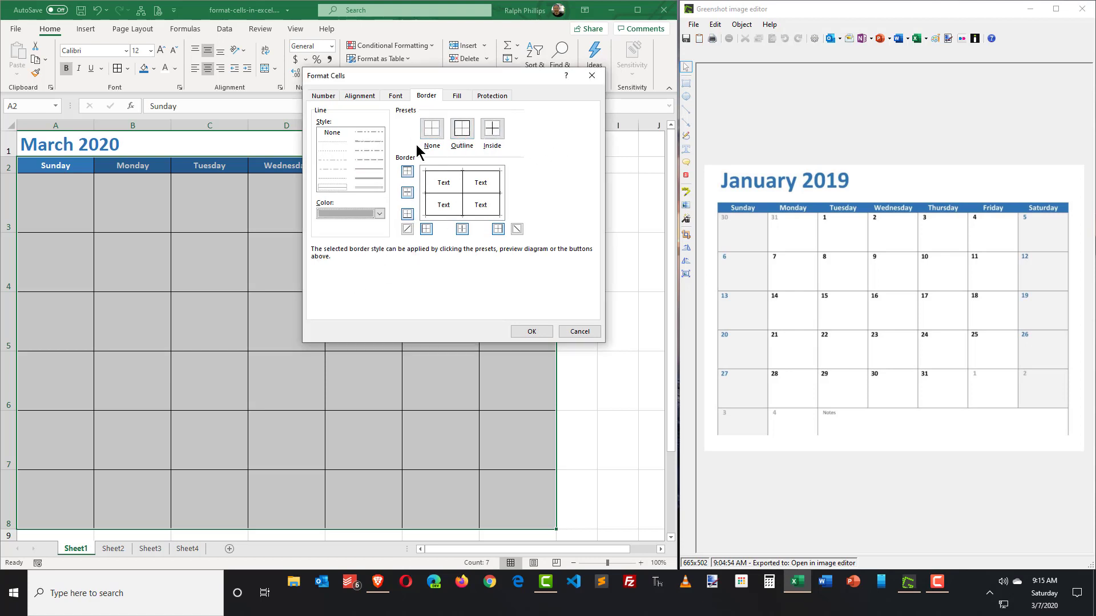
click(462, 128)
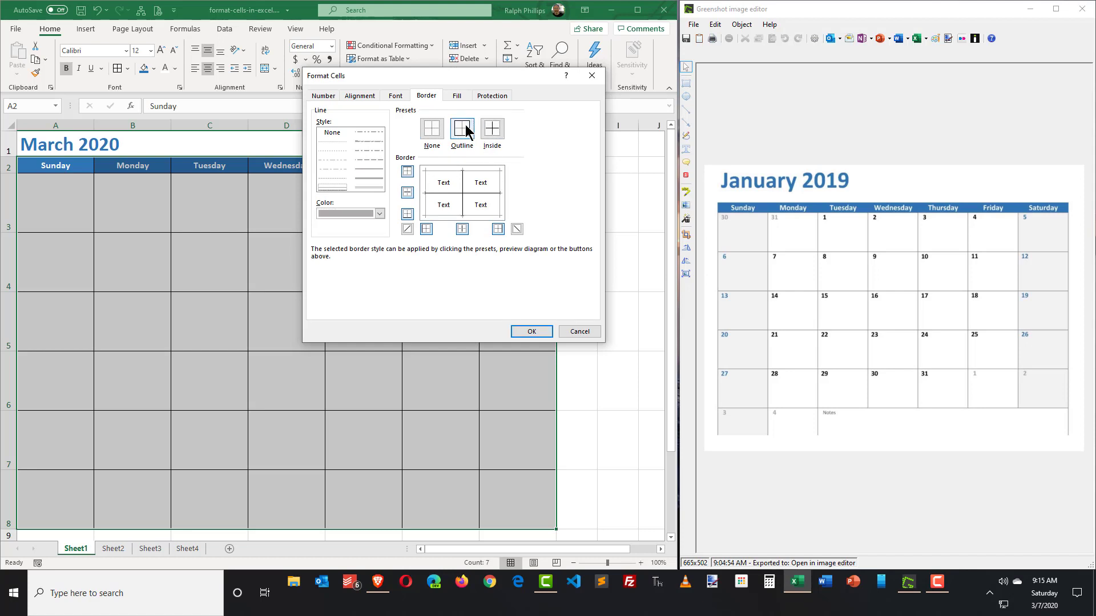
click(493, 131)
Switch to a different line style, reapply outline and inside borders, and confirm.
click(460, 131)
click(372, 168)
click(461, 129)
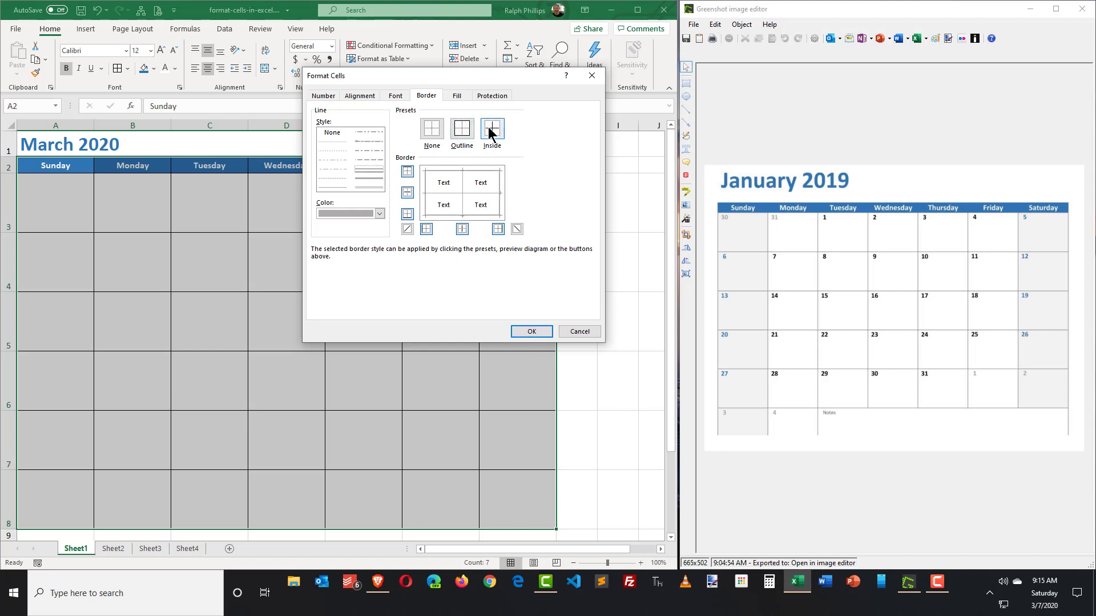
click(490, 130)
click(532, 332)
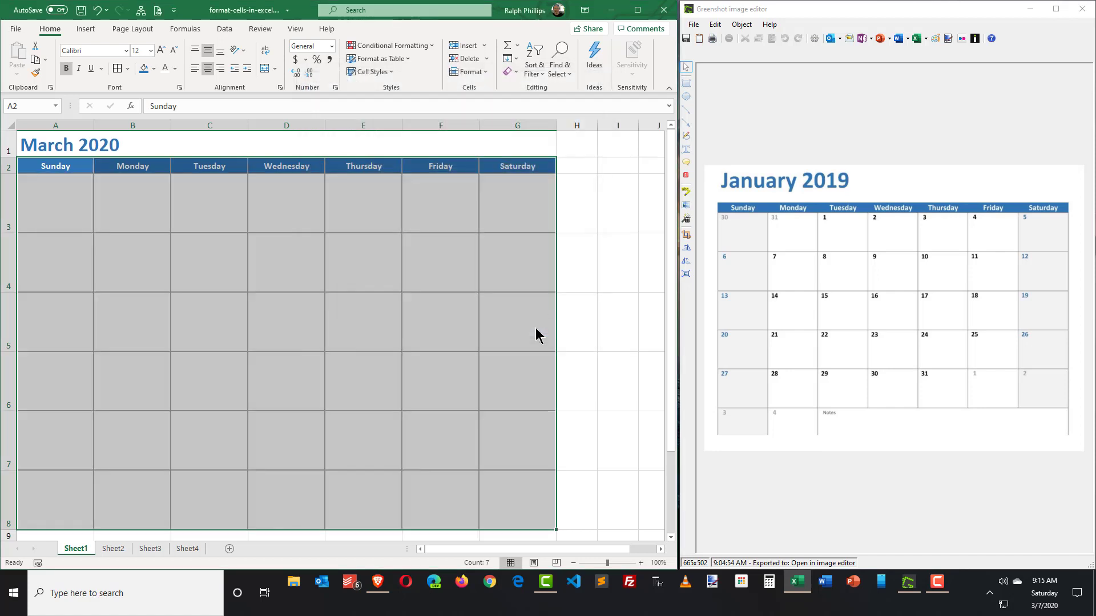
drag(133, 262, 440, 440)
click(394, 348)
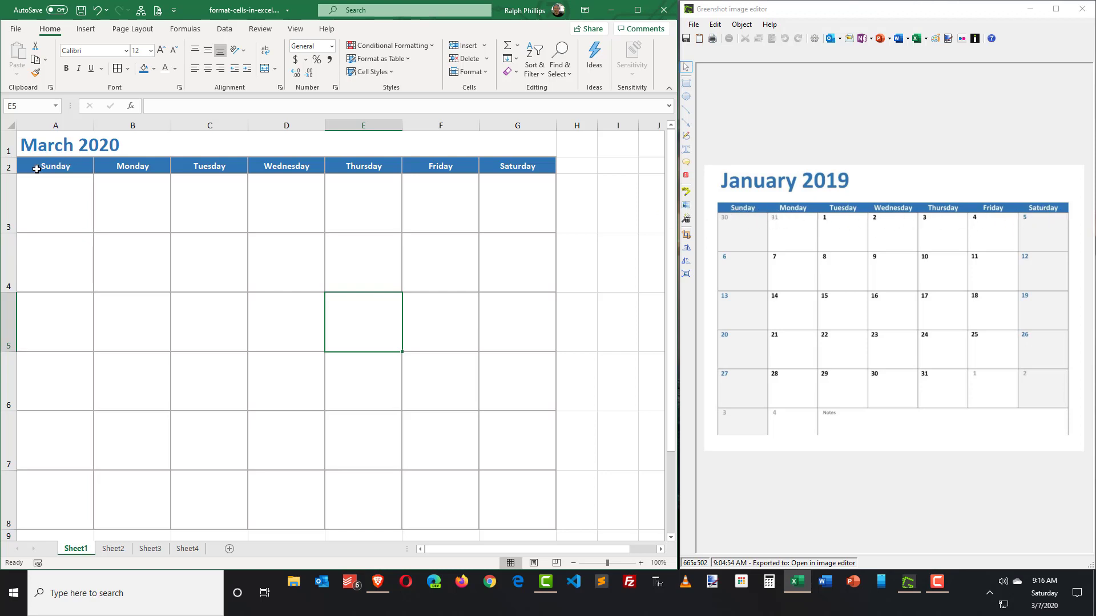
Give the weekday header row A2:G2 an outline-only border through More Borders.
click(55, 166)
drag(55, 165, 516, 167)
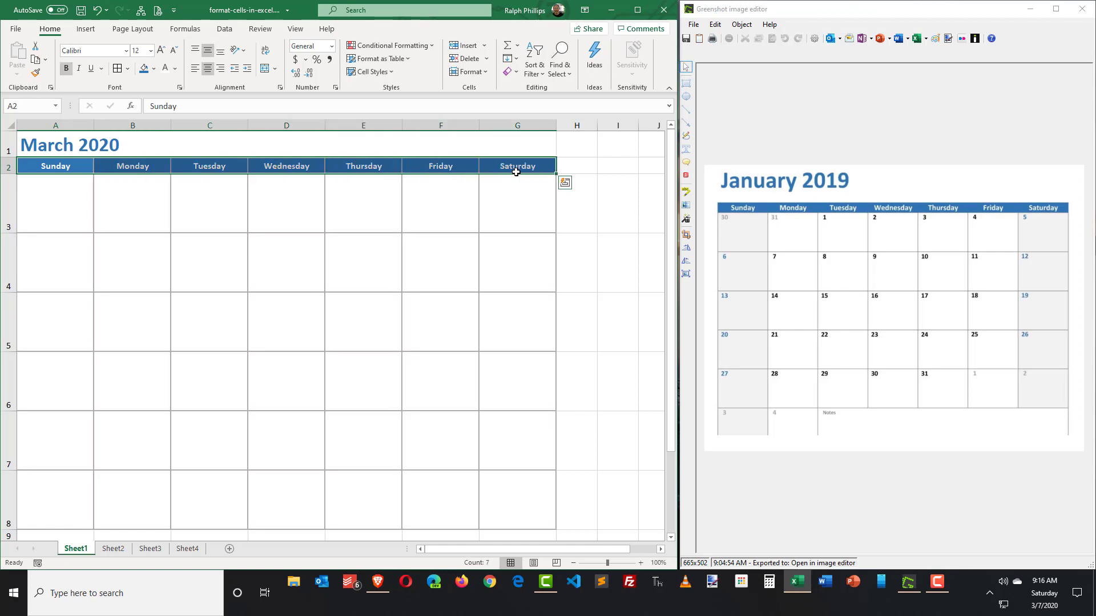
click(126, 69)
click(156, 411)
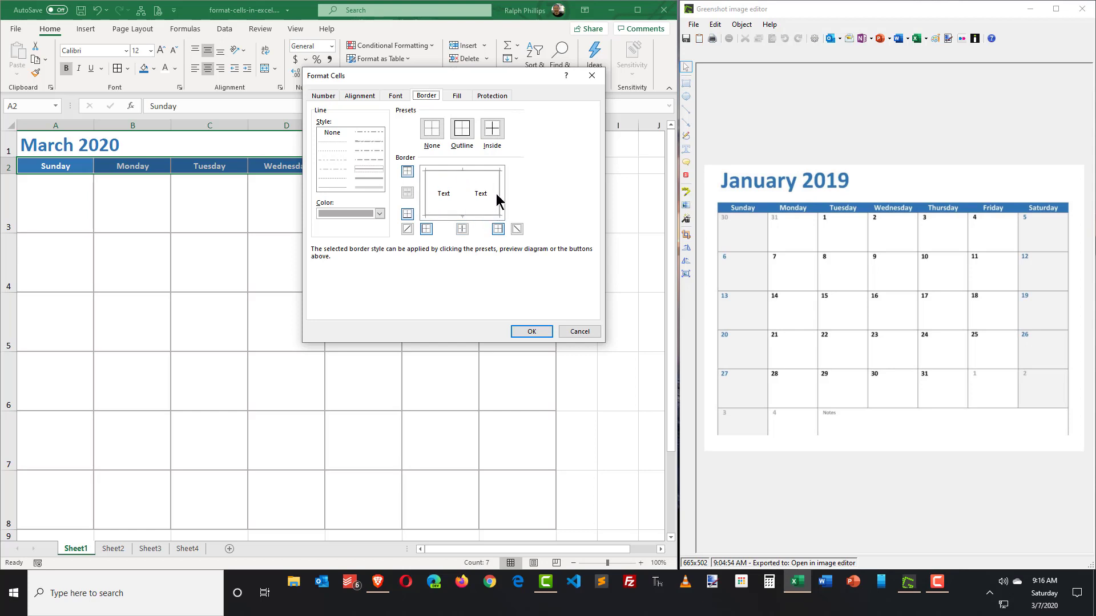
click(531, 332)
click(369, 304)
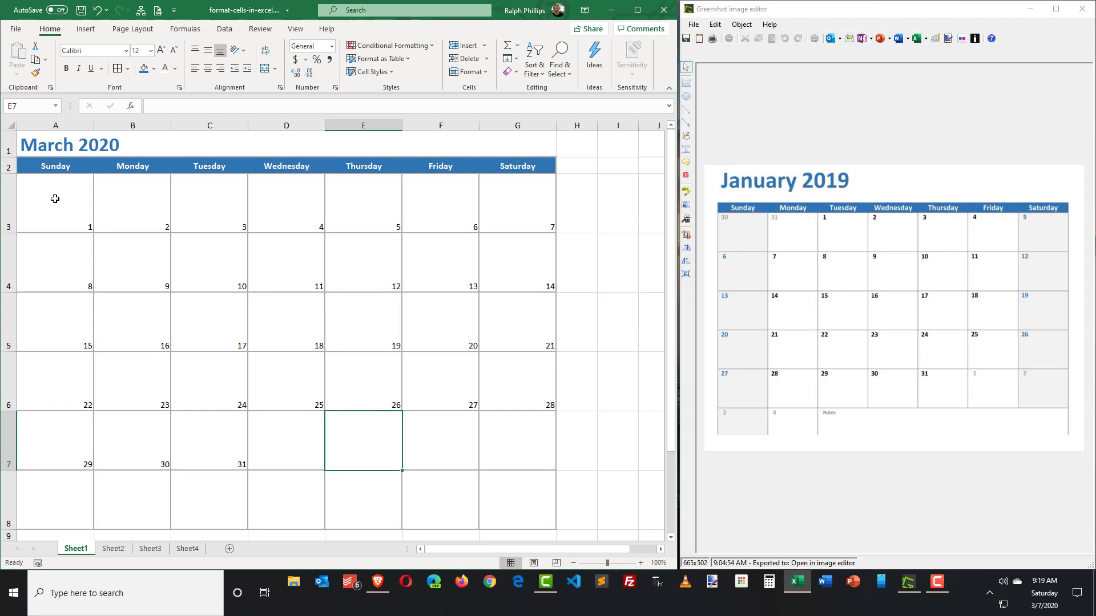
Select the day cells A3:G8, then start a fresh selection at cell A3.
drag(55, 199, 484, 485)
click(135, 258)
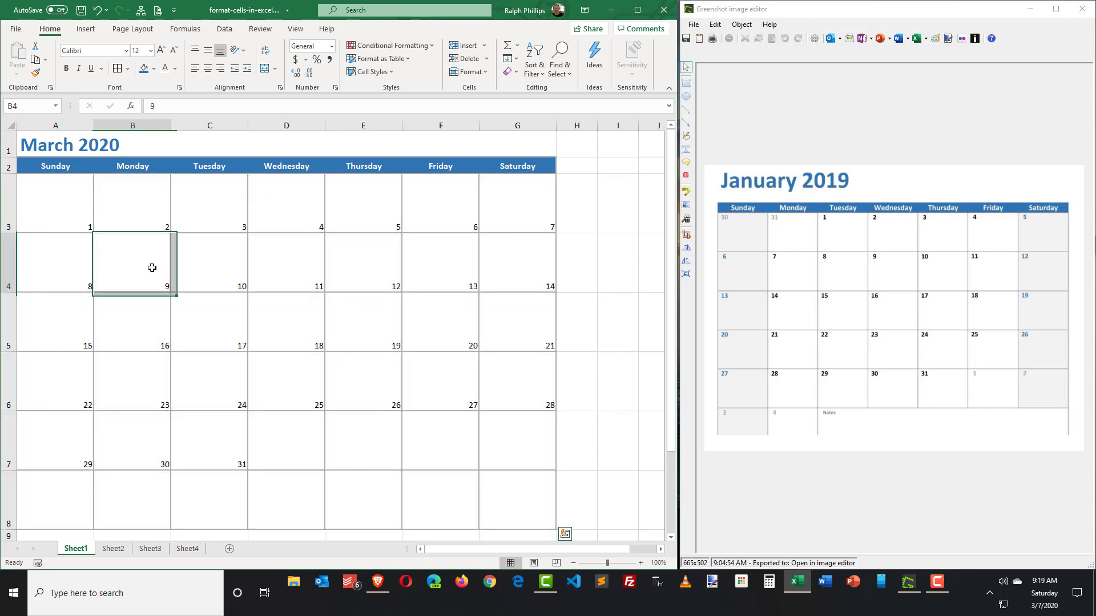
click(67, 217)
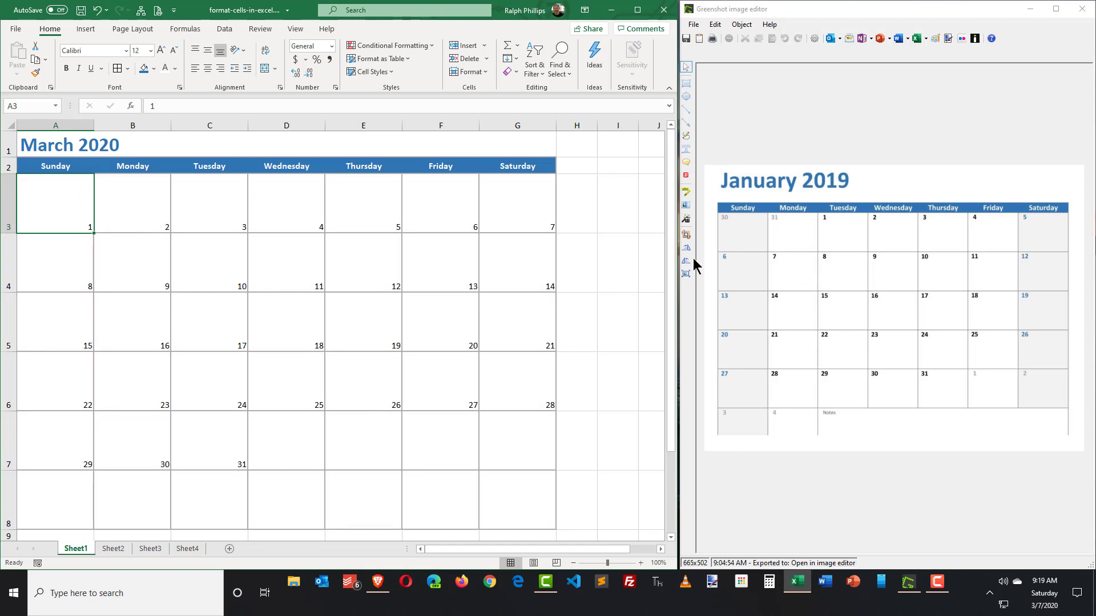
click(263, 299)
Make the day numbers bold, 14 point, and aligned to the top-left of each cell.
drag(44, 190, 506, 487)
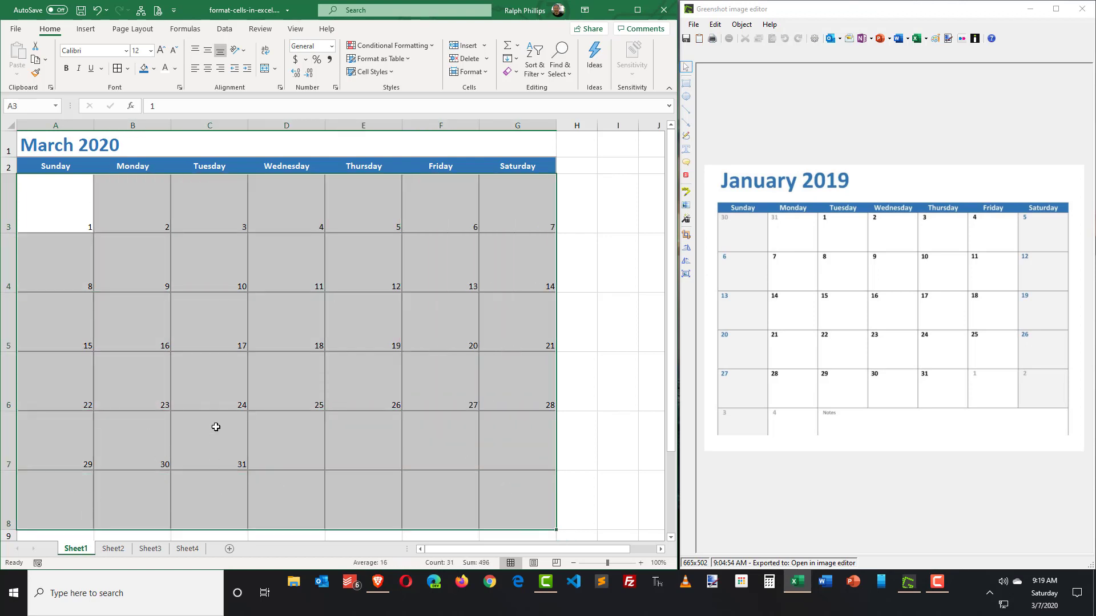
click(195, 69)
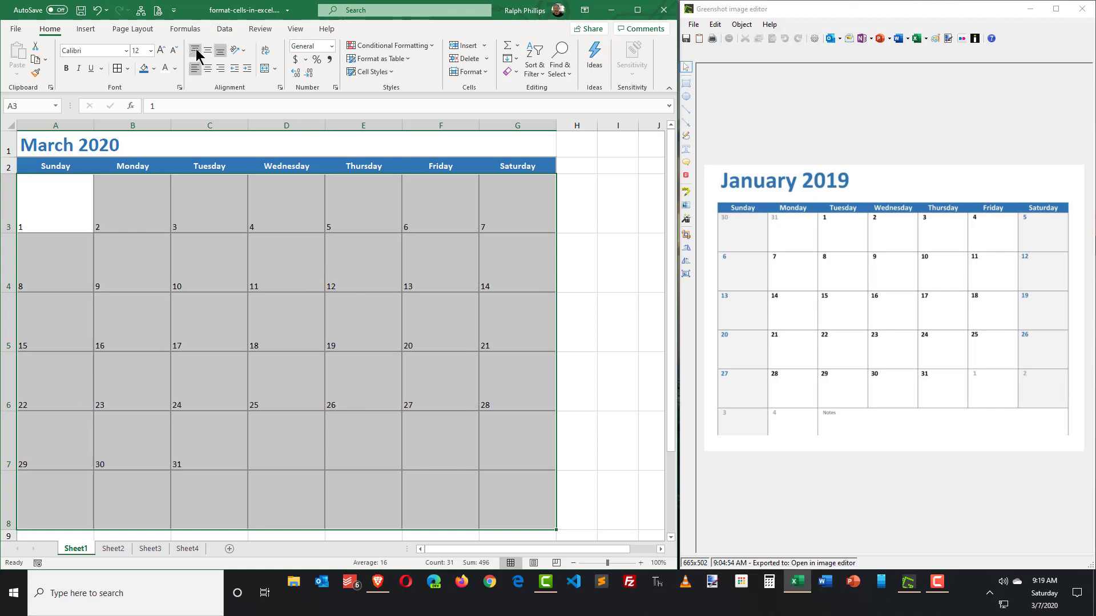
click(196, 49)
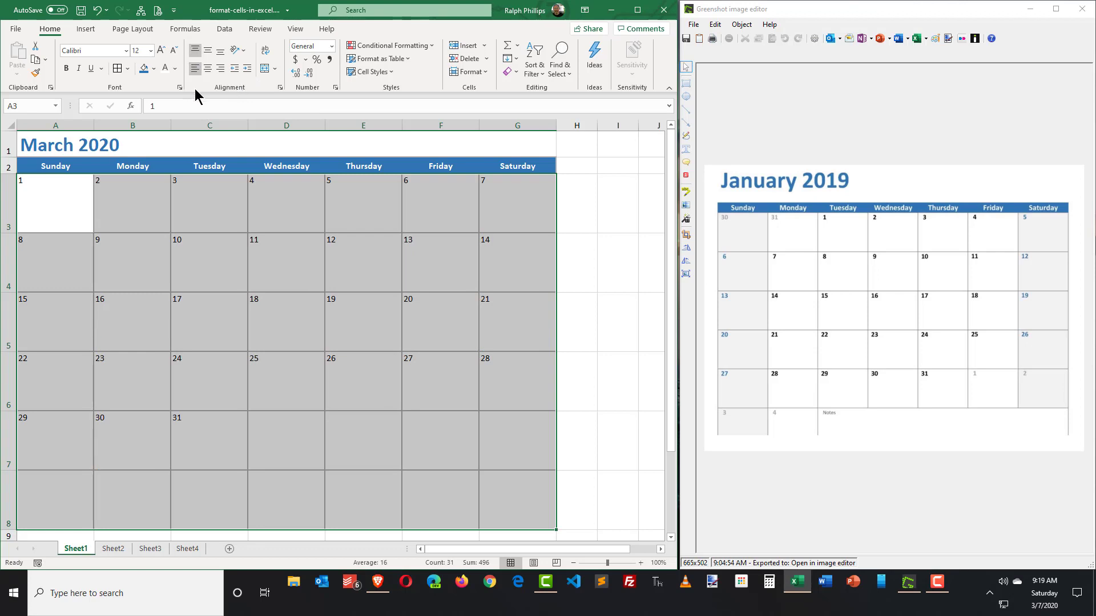
click(68, 71)
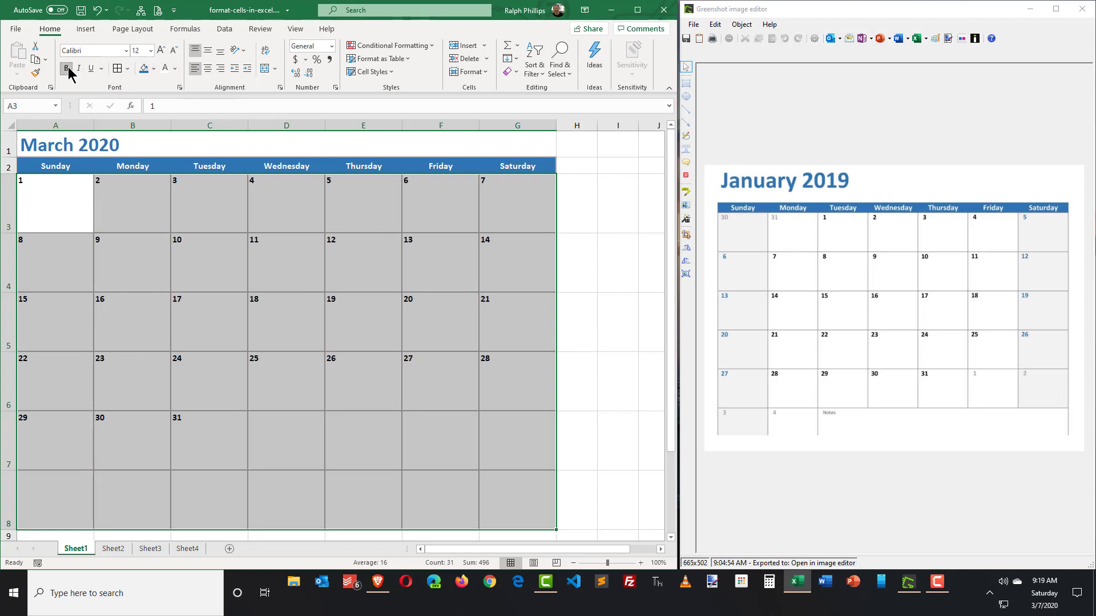
click(162, 50)
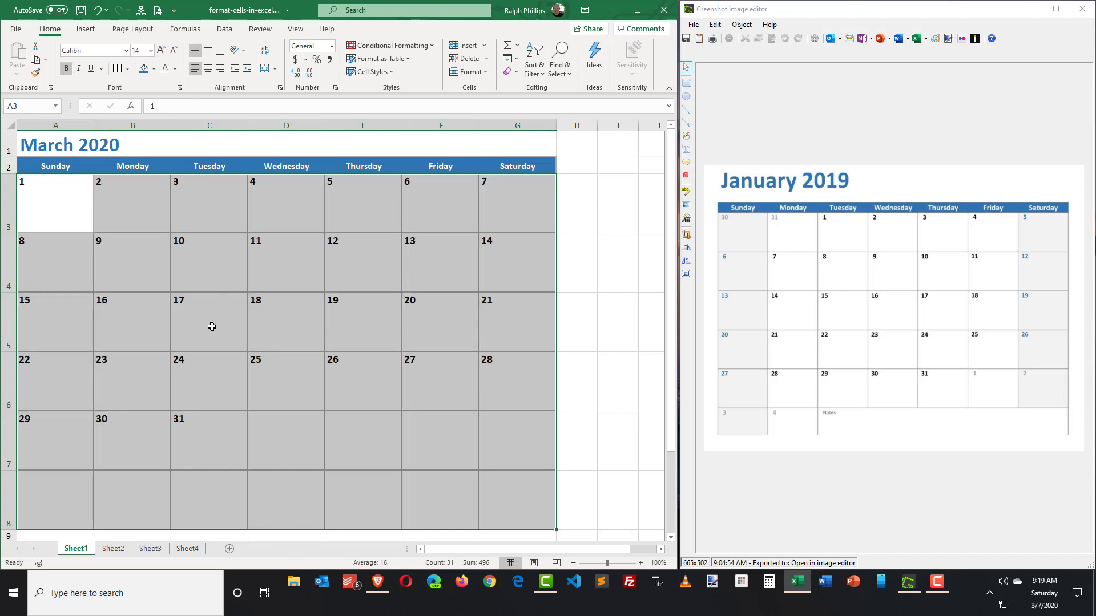
click(208, 358)
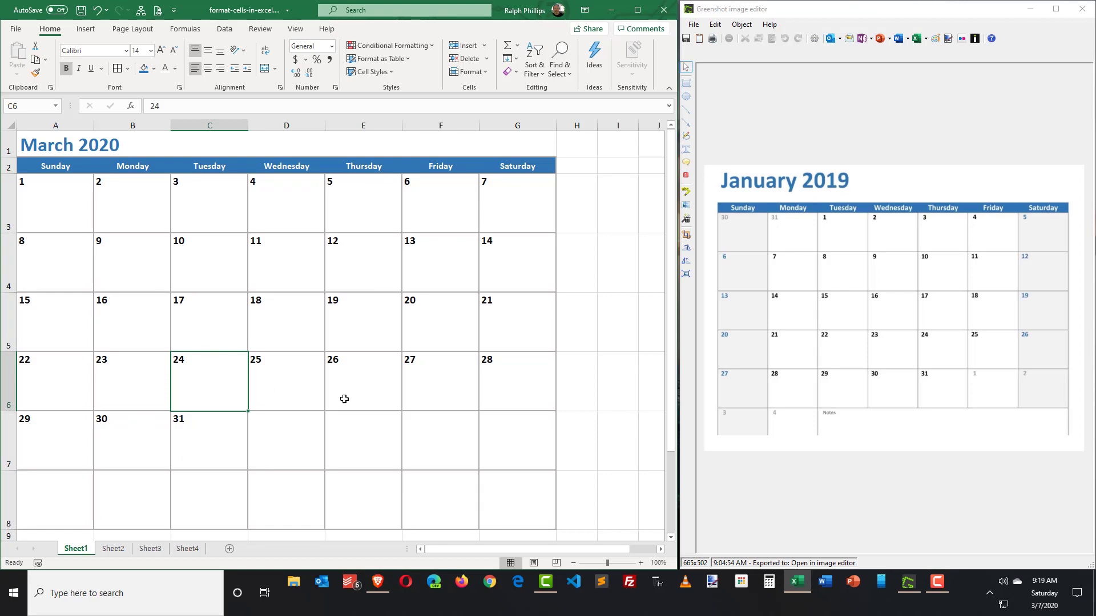
click(289, 439)
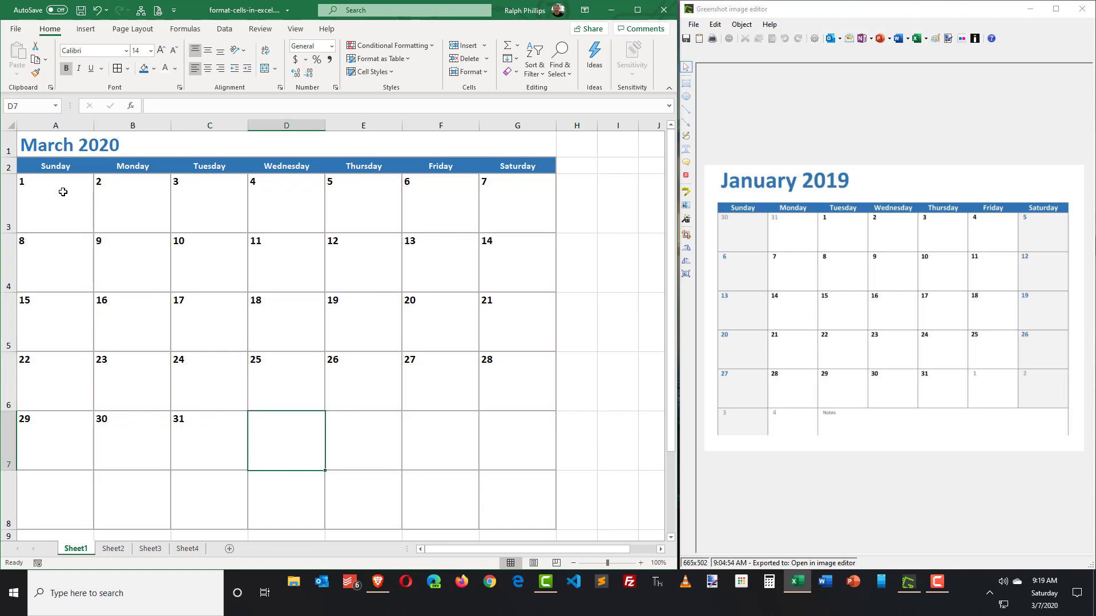
Give weekend cells A3:A8 and G3:G8 blue day numbers on a Light Gray fill.
drag(63, 192, 46, 509)
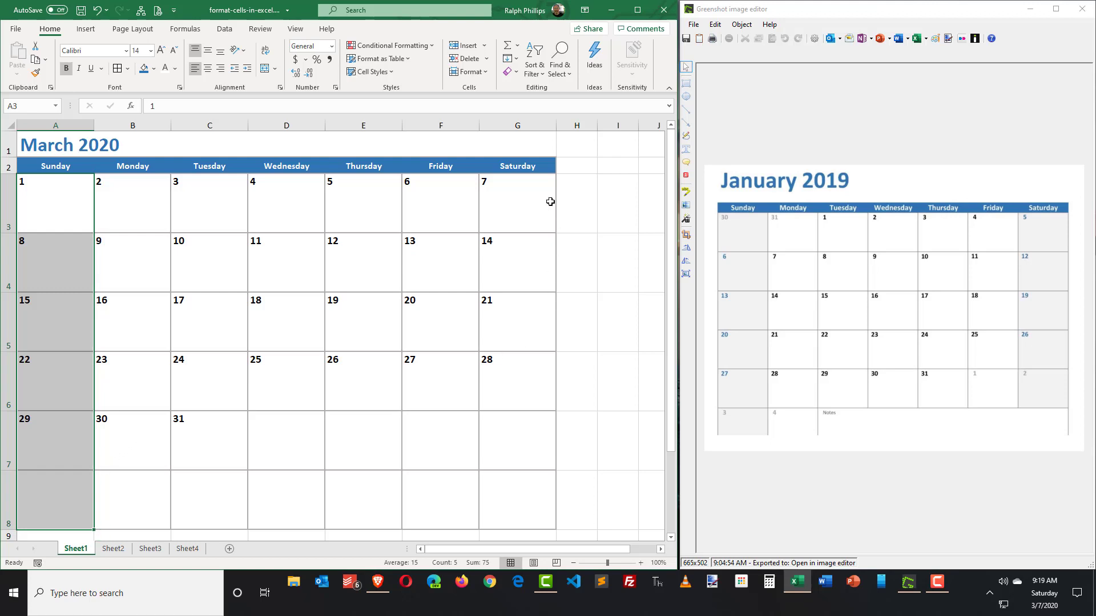
drag(531, 196, 506, 501)
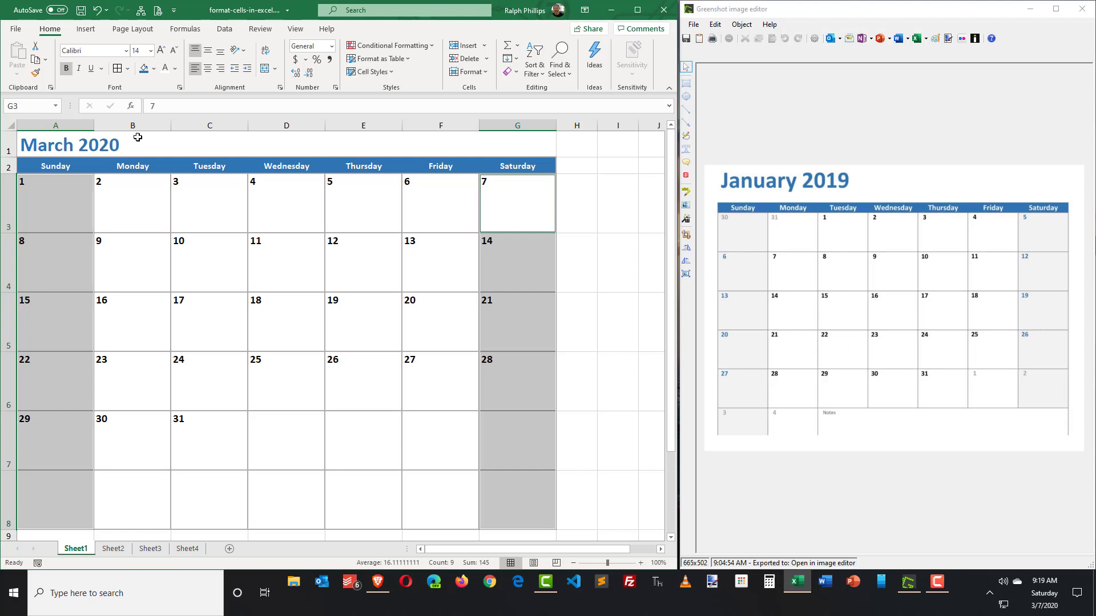
click(176, 69)
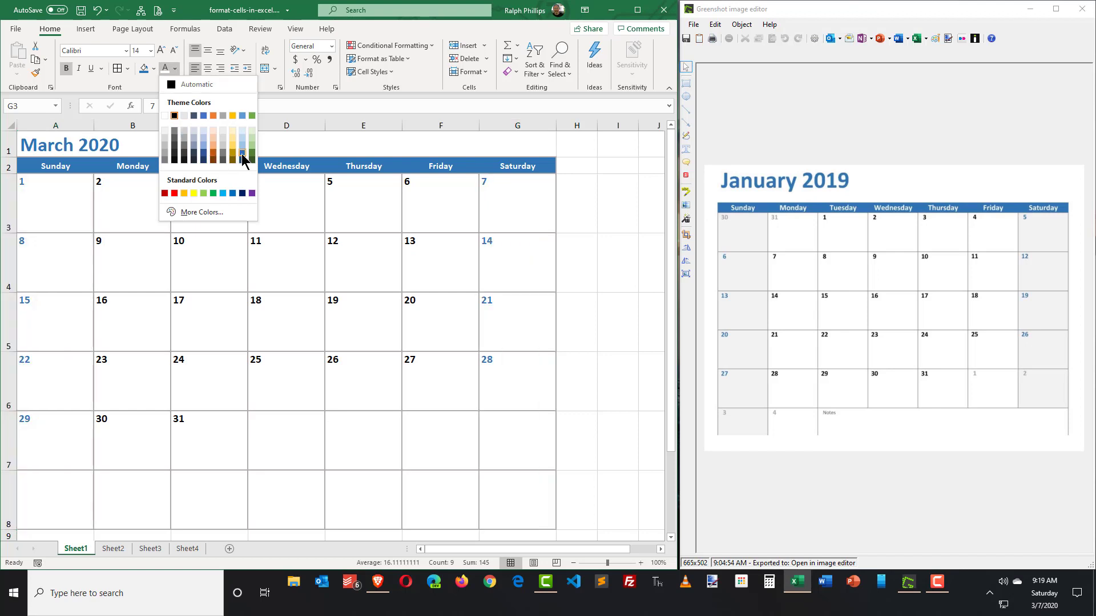
click(242, 159)
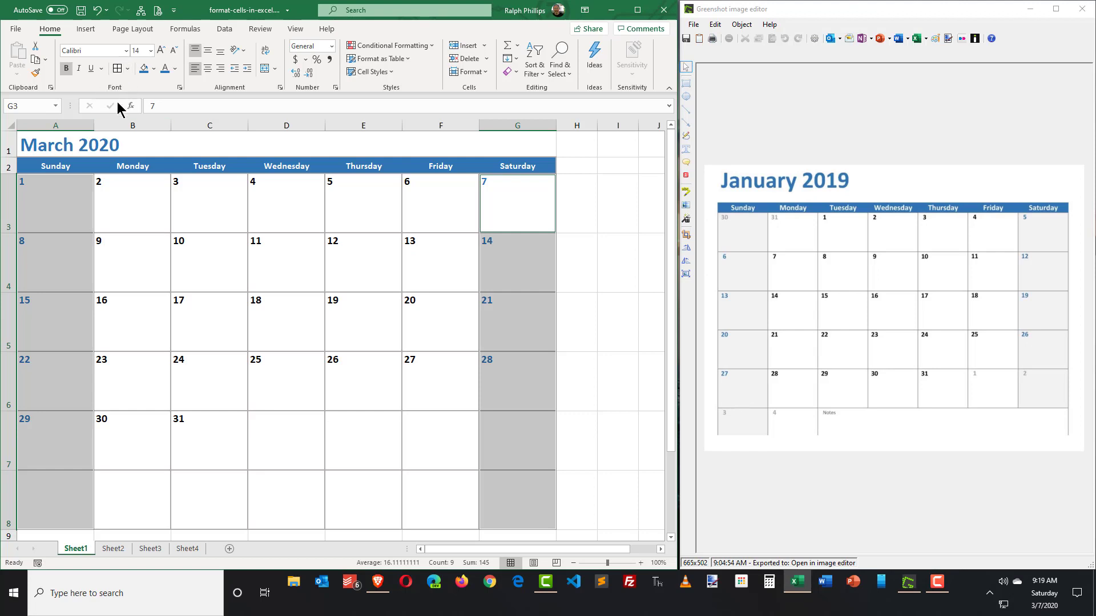
click(154, 69)
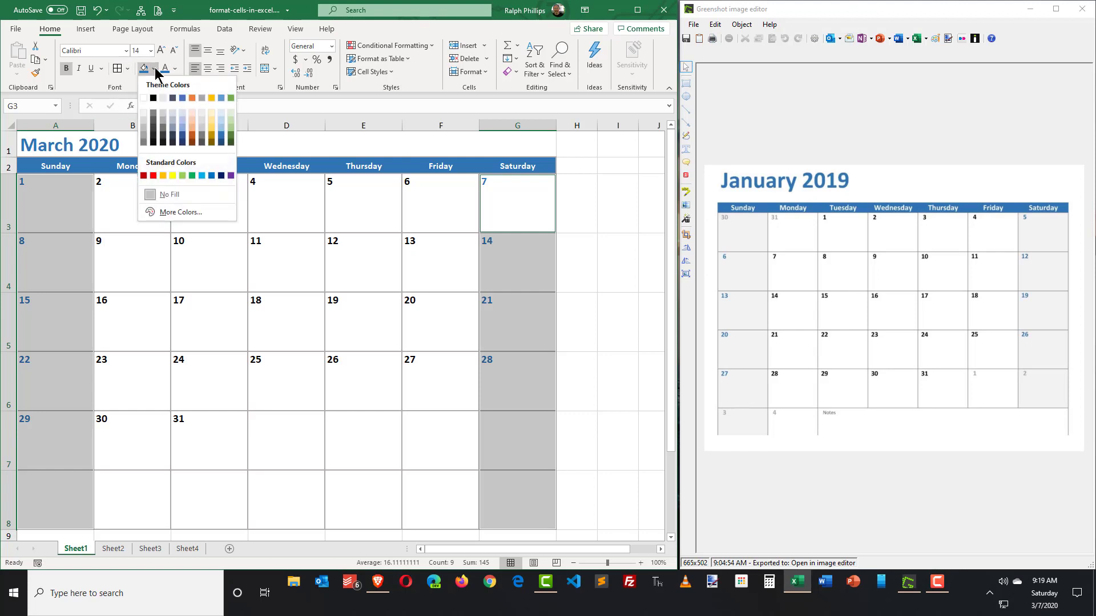
click(163, 97)
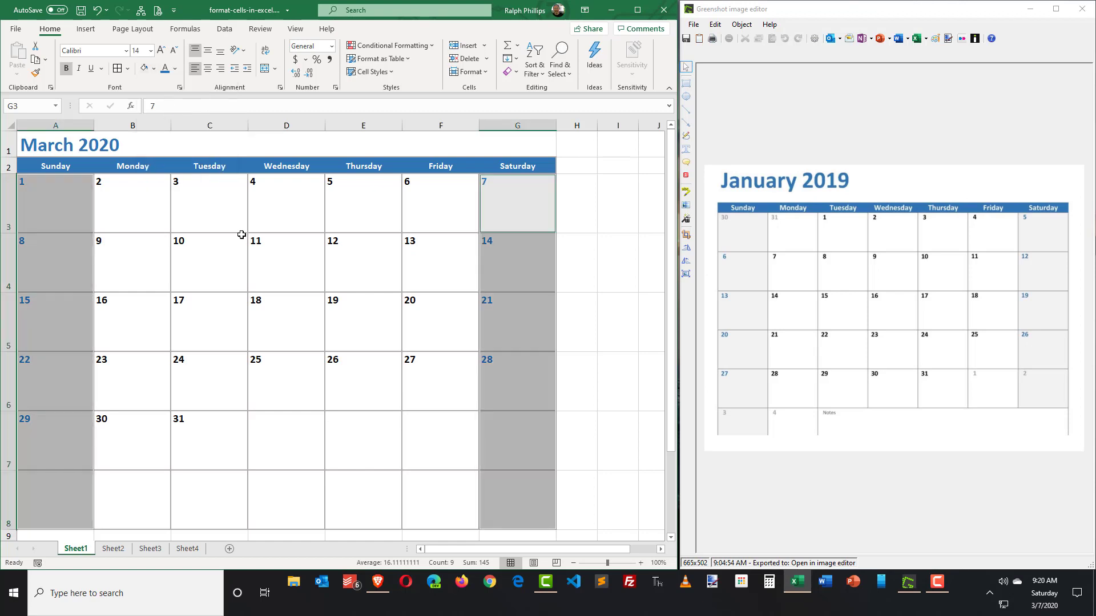
click(303, 430)
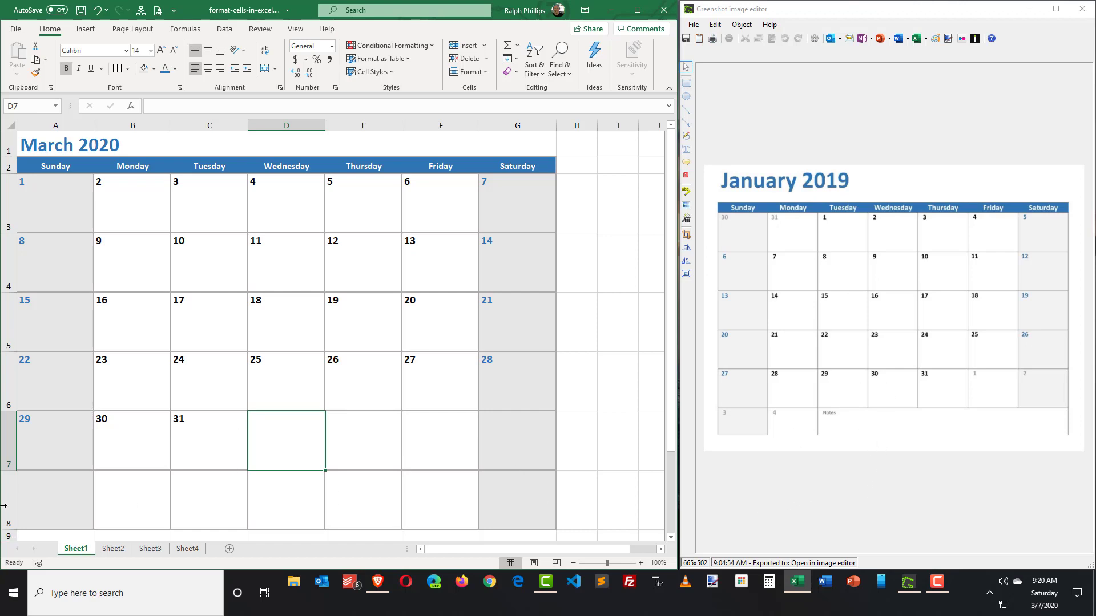
Merge cells D7:G7 and enter 'Notes' in the merged cell.
click(281, 504)
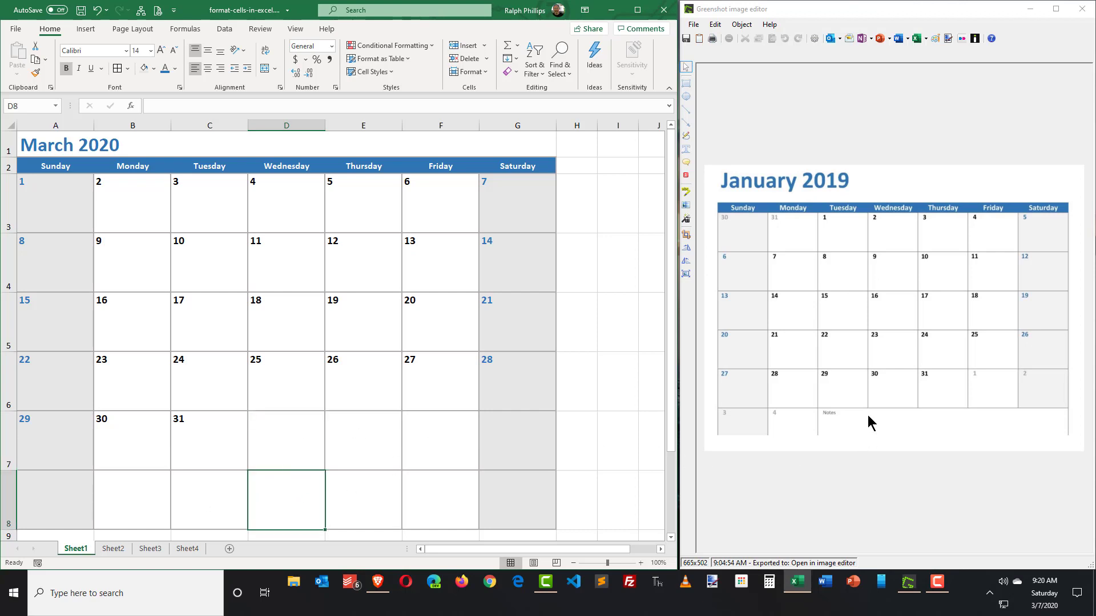
click(278, 428)
drag(278, 428, 504, 436)
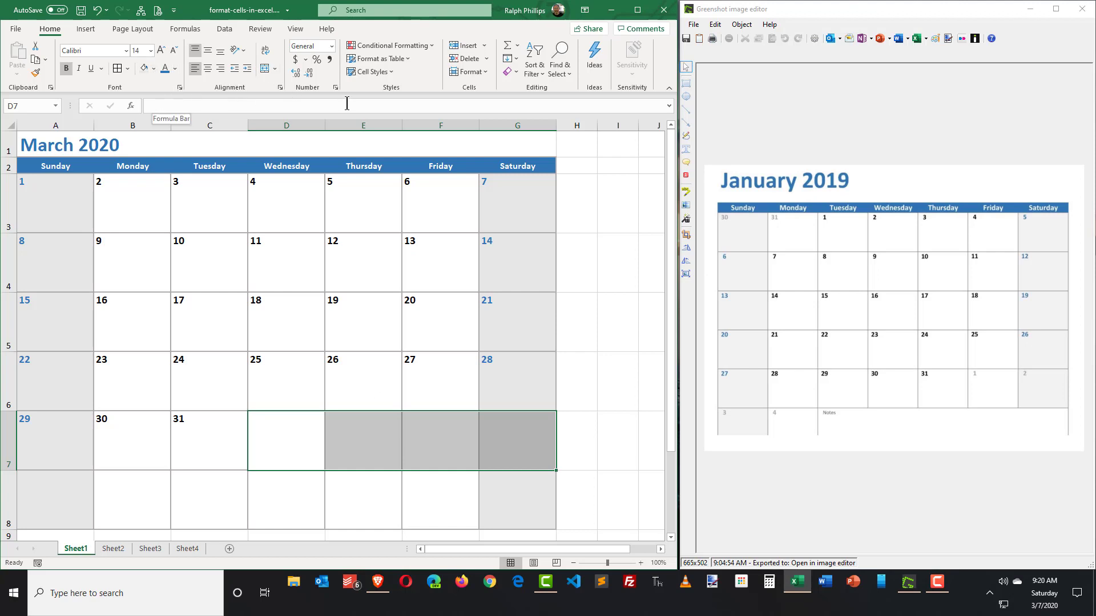
click(265, 69)
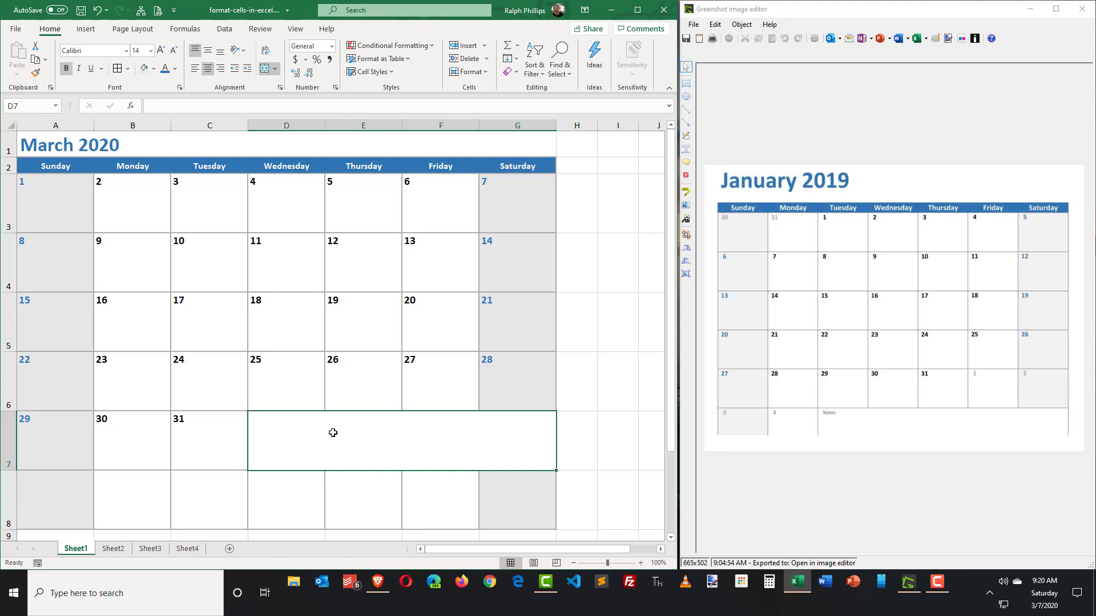
text(Notes)
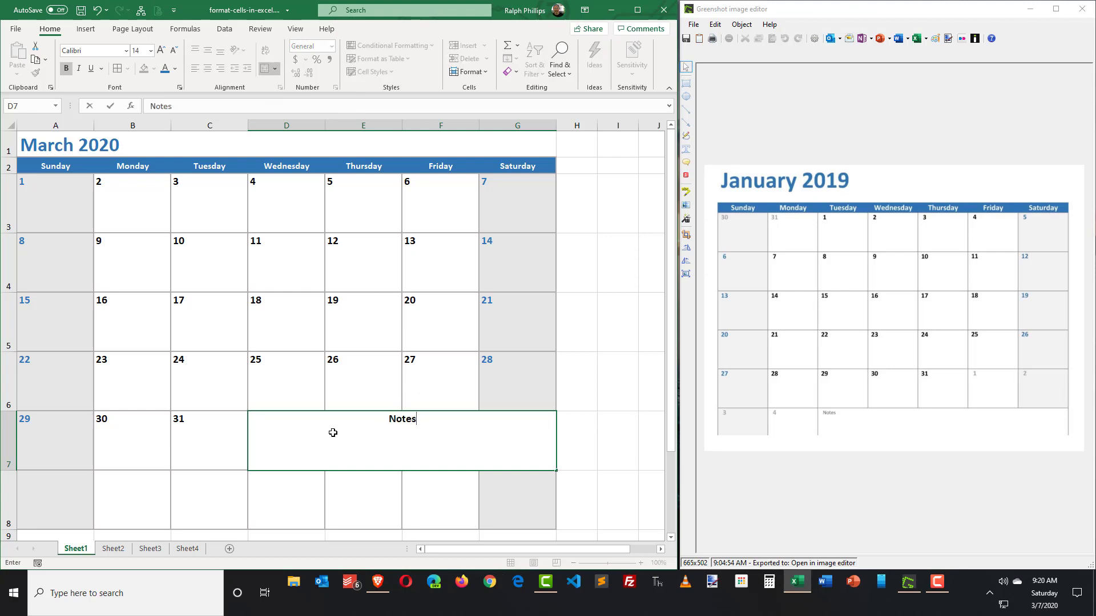
key(Return)
Left-align the Notes text and color it gray.
click(351, 431)
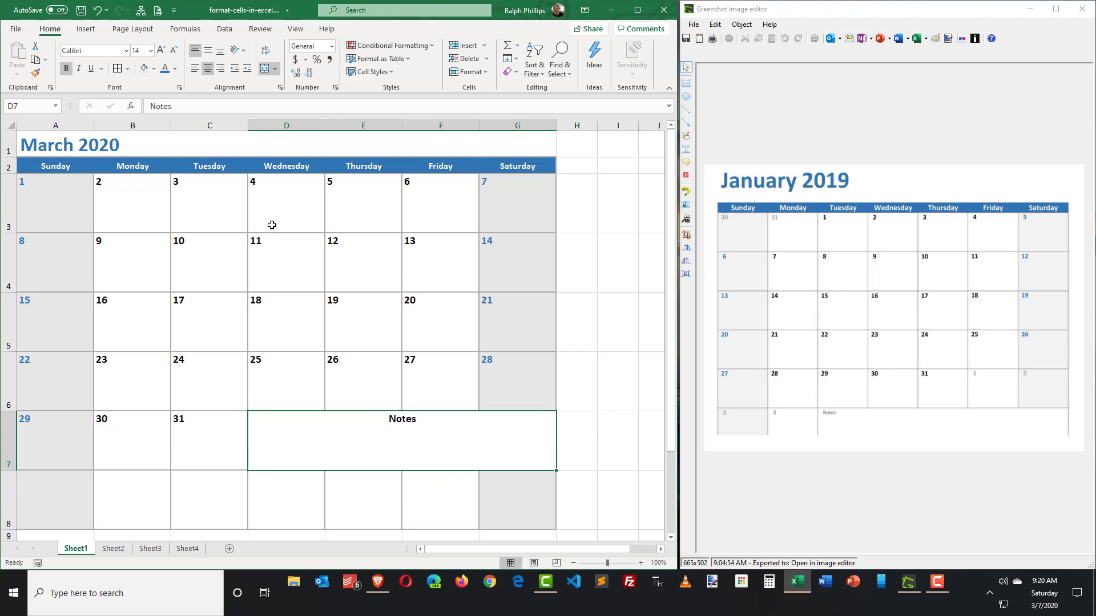
click(195, 69)
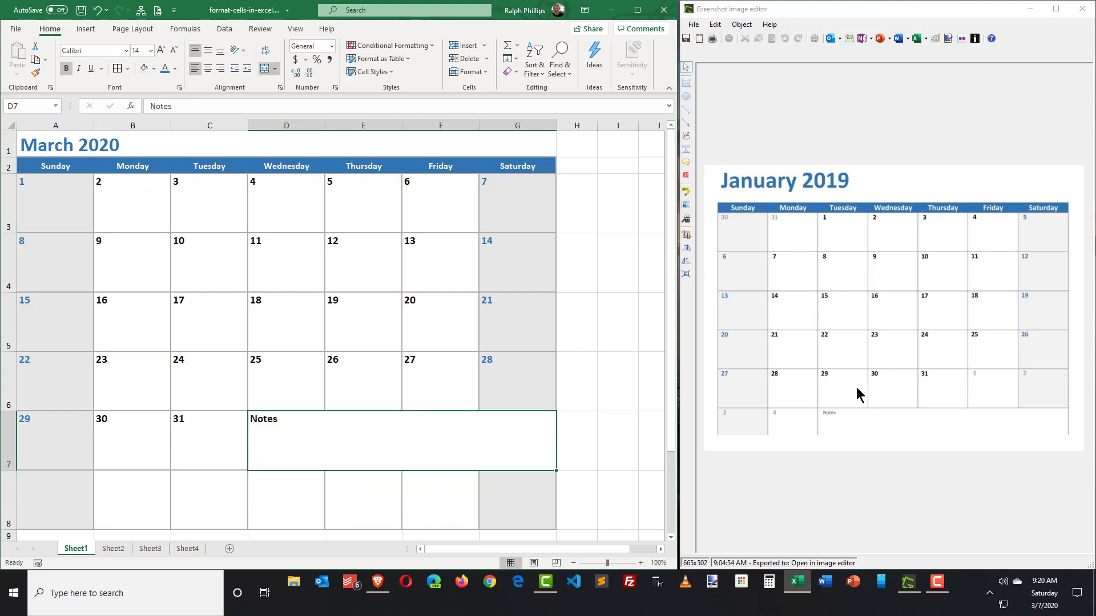
click(177, 70)
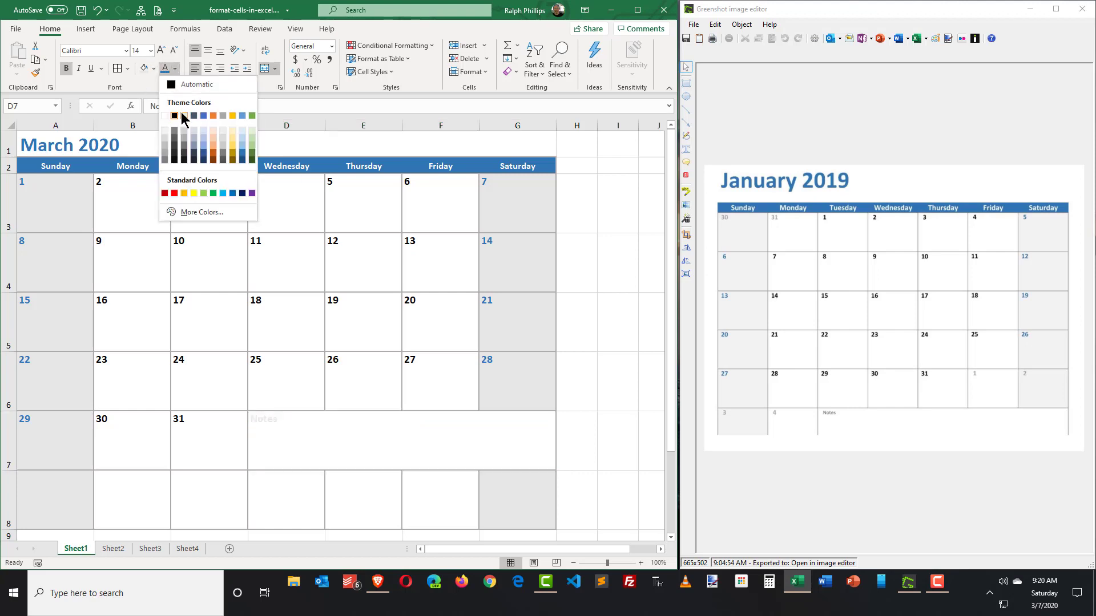
click(184, 139)
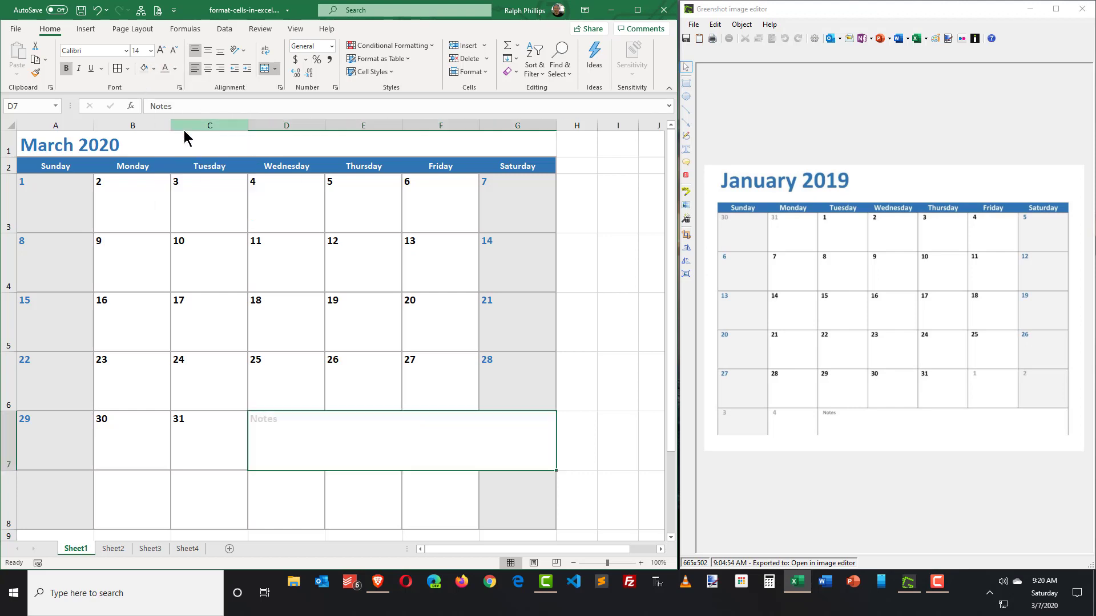
click(370, 497)
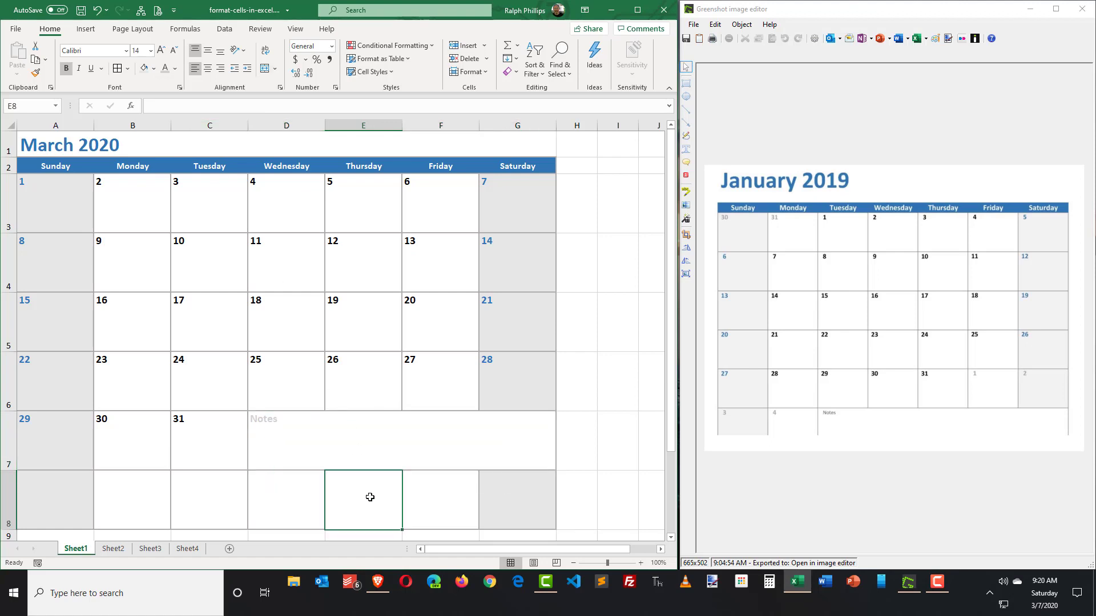
Delete the extra row 8, then check the Notes cell and the cells holding 20, 27 and 18.
right_click(7, 491)
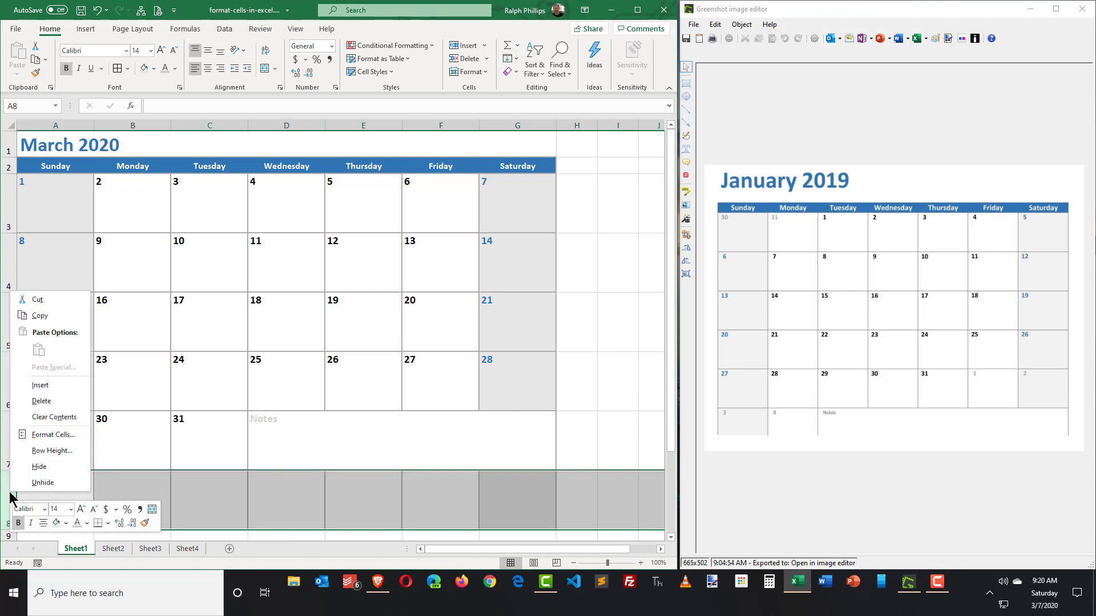
click(45, 401)
click(343, 439)
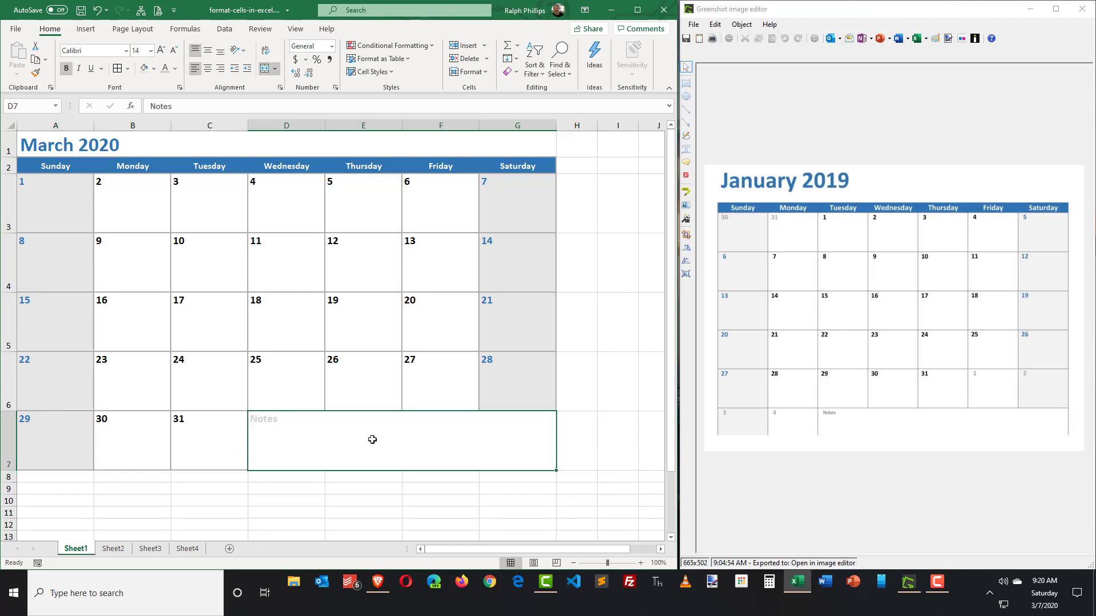
click(600, 337)
click(440, 338)
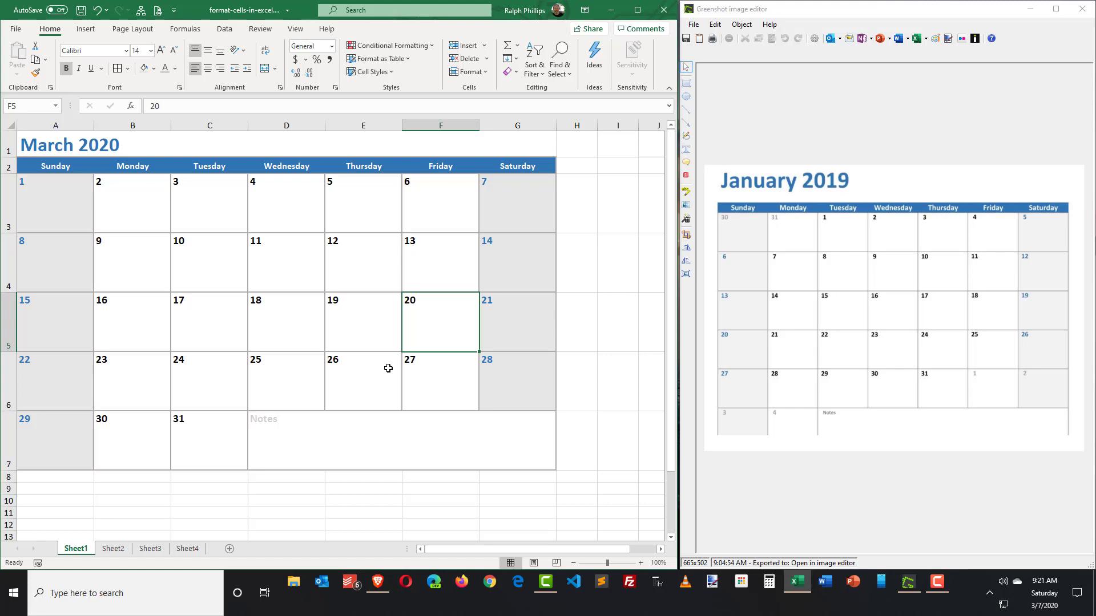
click(424, 395)
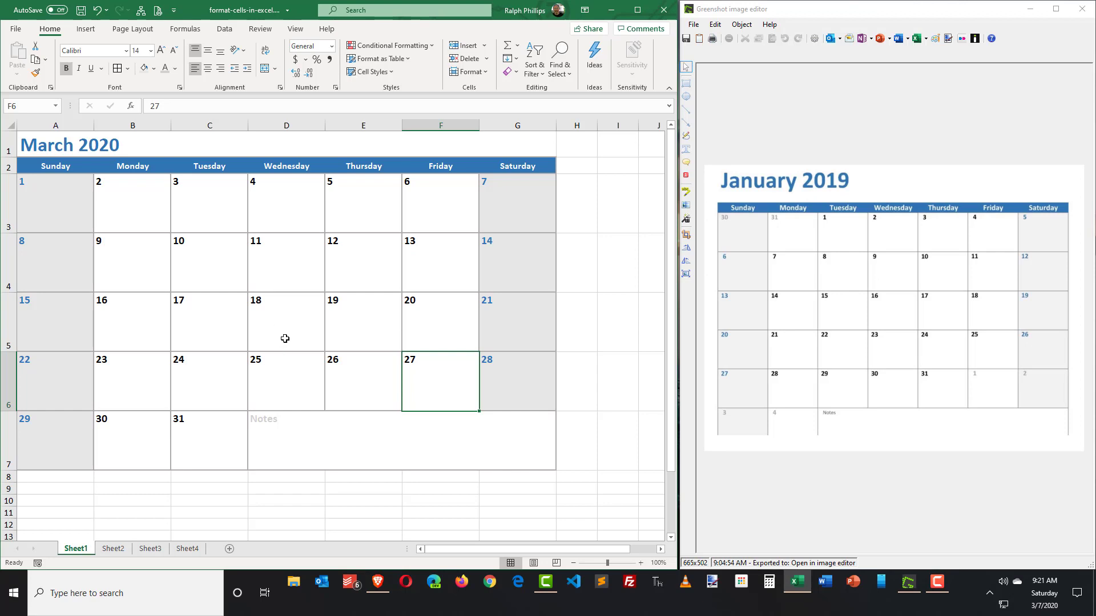
click(291, 319)
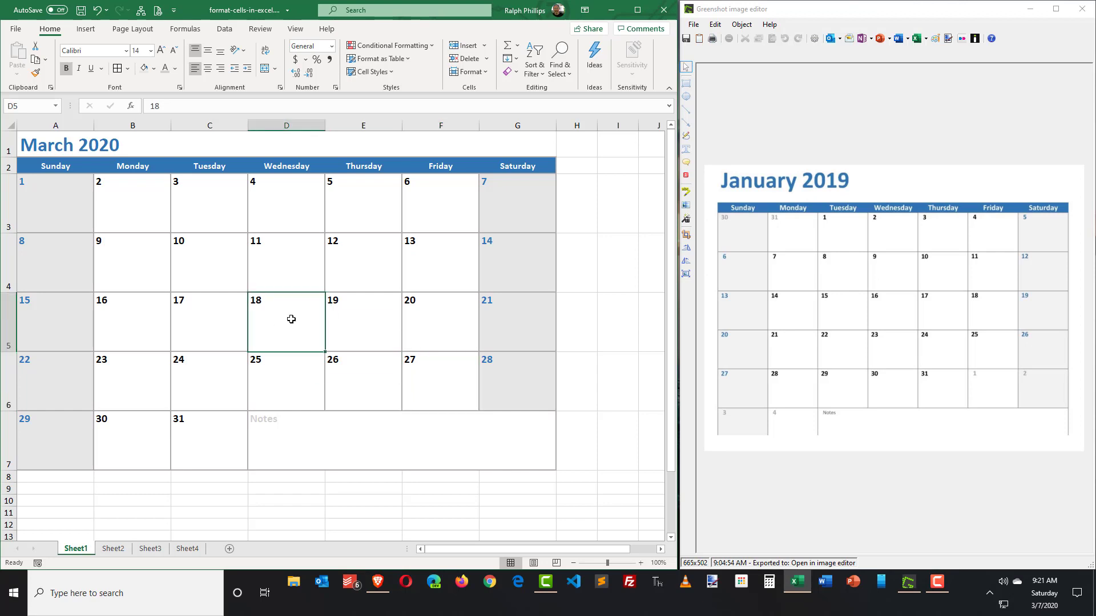